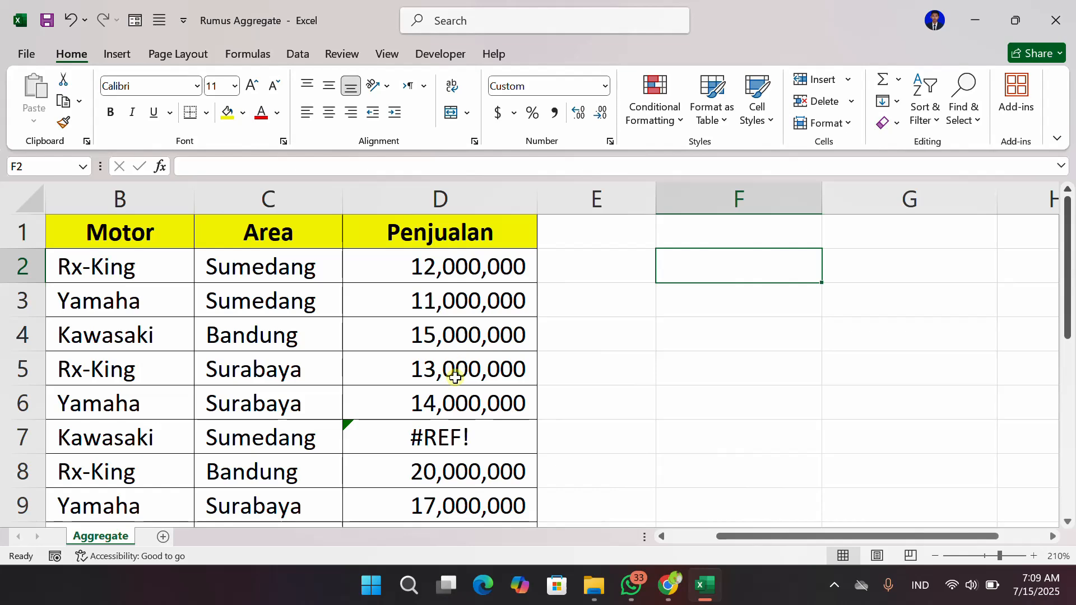
Examine the sales figures in the Penjualan column and the formula of the error cell D7.
scroll(455, 378, "down", 2)
scroll(456, 381, "up", 1)
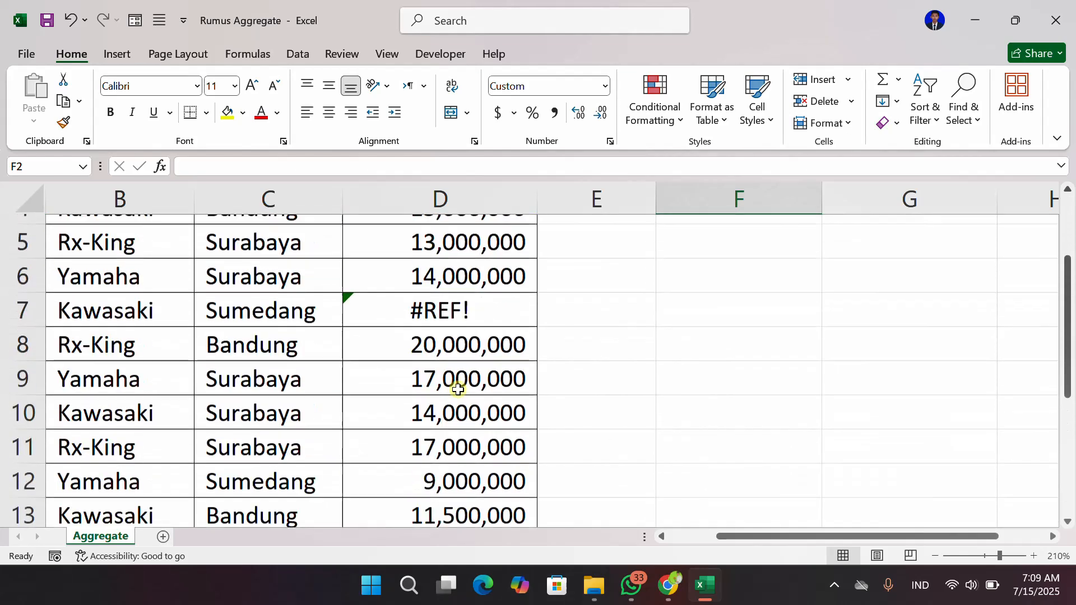
scroll(457, 360, "up", 1)
left_click(468, 446)
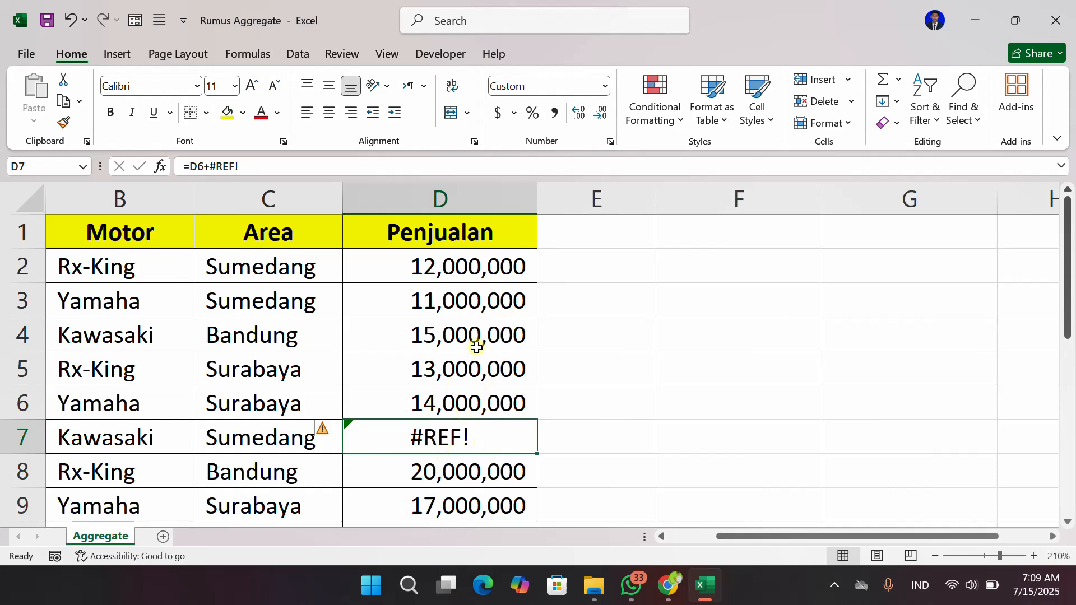
scroll(477, 343, "down", 2)
scroll(477, 346, "up", 2)
scroll(446, 317, "down", 3)
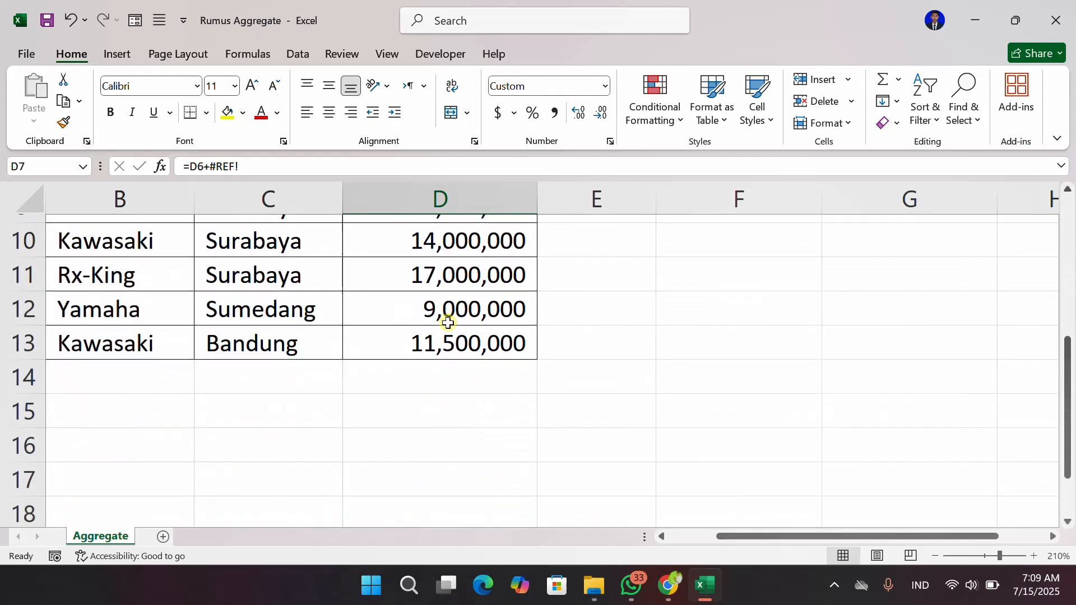
scroll(447, 323, "up", 3)
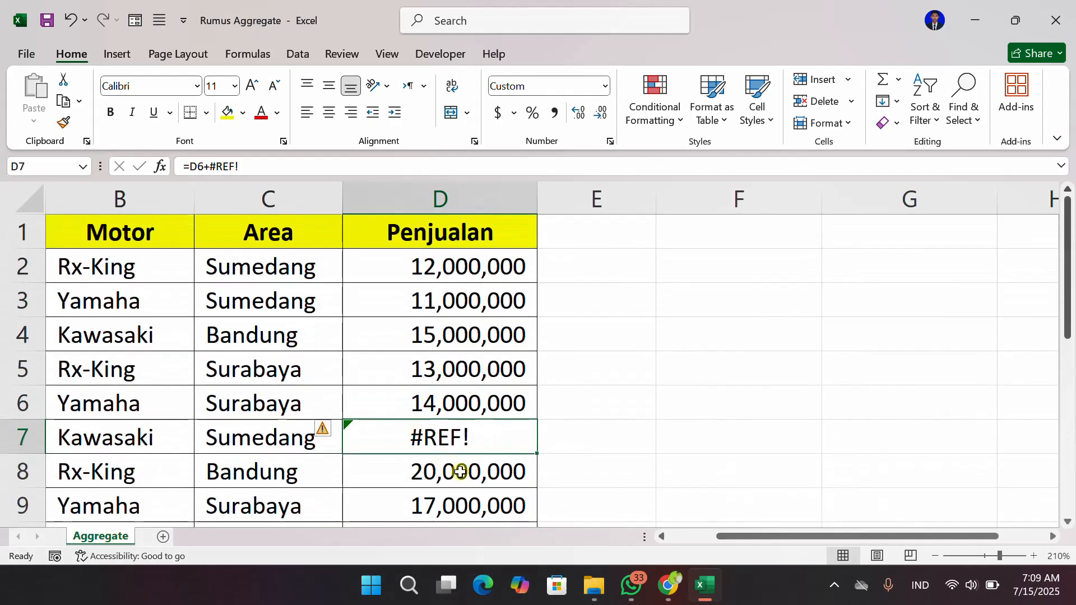
left_click(460, 473)
left_click(476, 433)
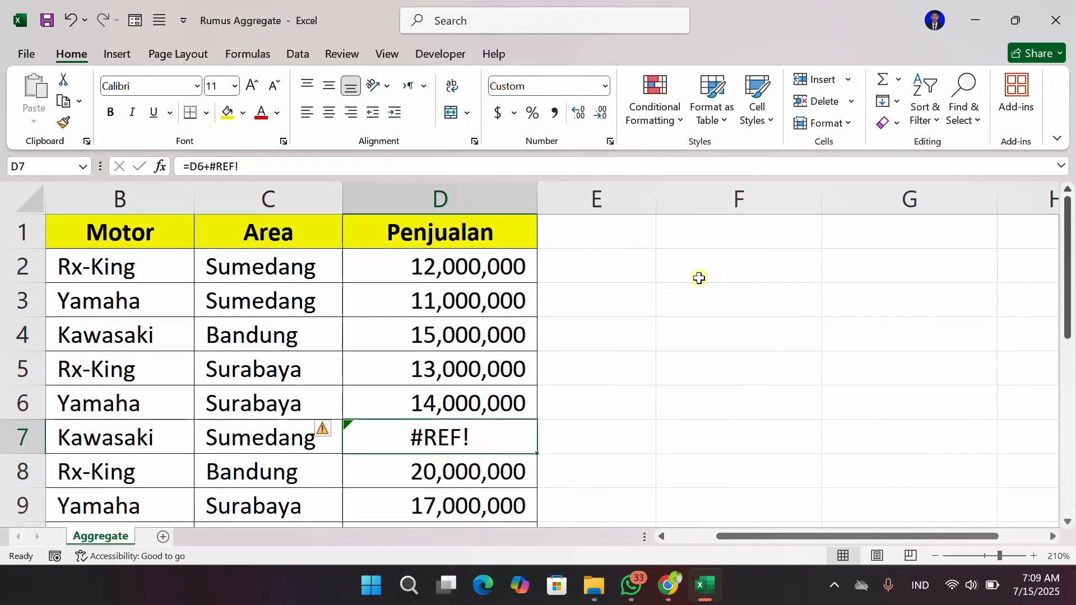
scroll(438, 470, "down", 1)
scroll(437, 457, "up", 1)
Start an AGGREGATE formula in cell F2 with function number 9 (SUM).
left_click(679, 269)
type("=")
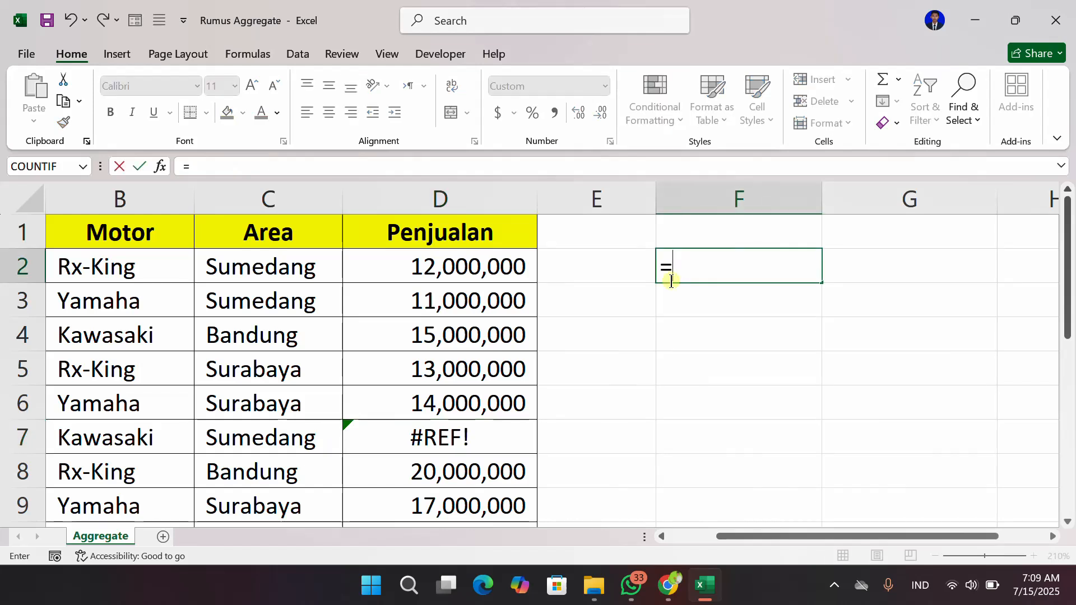
type("agg")
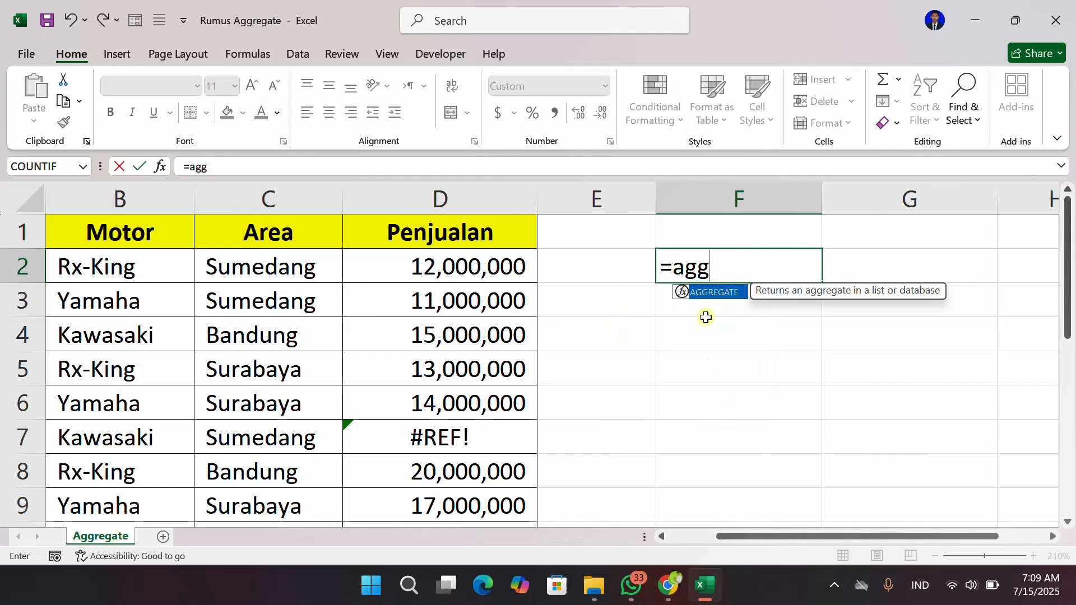
key("Tab")
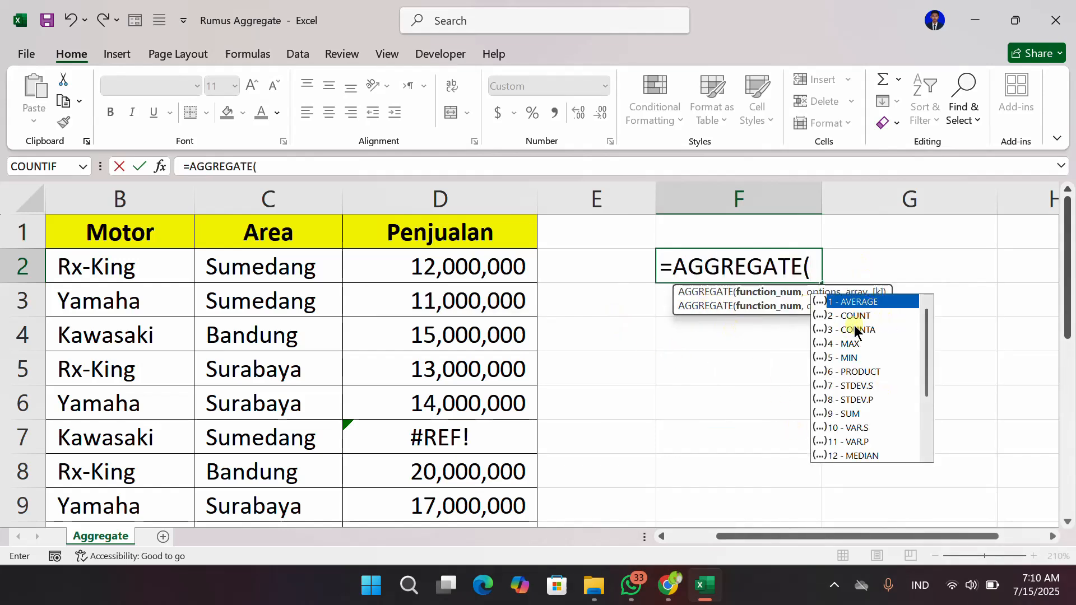
scroll(867, 392, "down", 3)
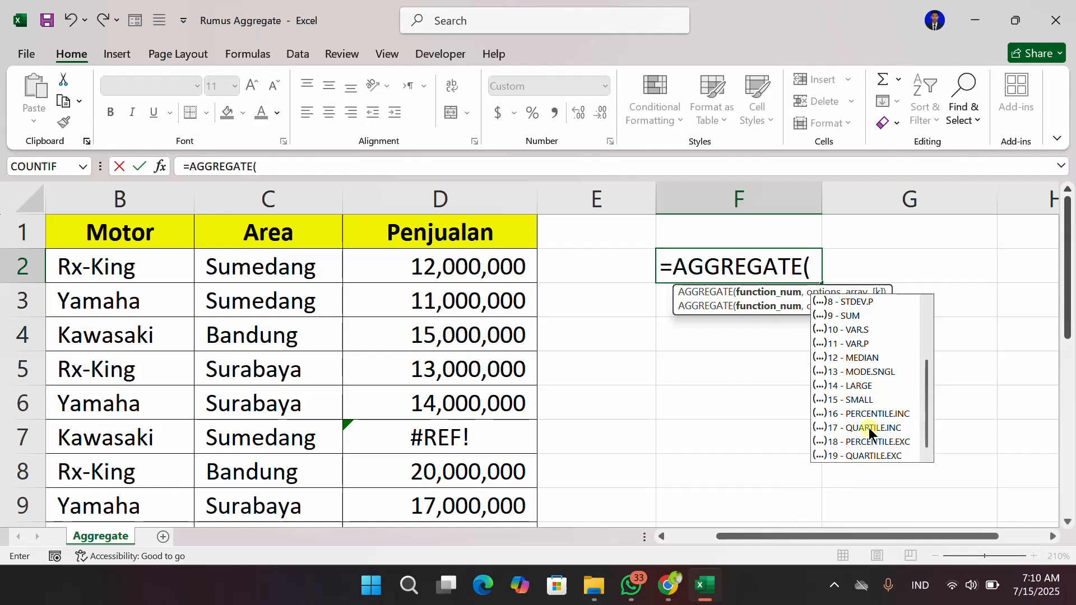
scroll(869, 428, "up", 3)
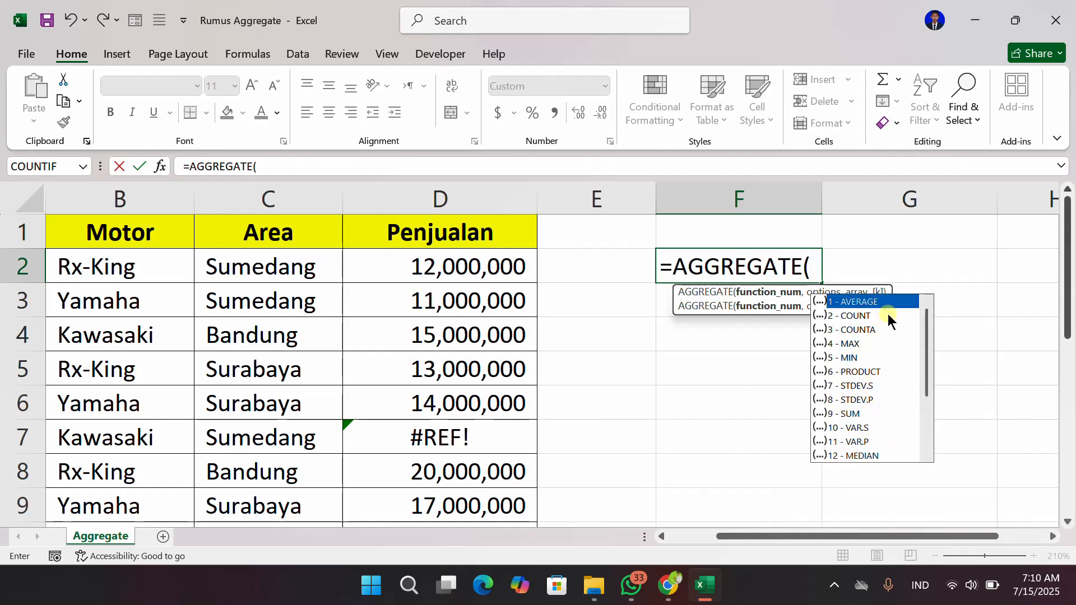
left_click_drag(924, 341, 927, 439)
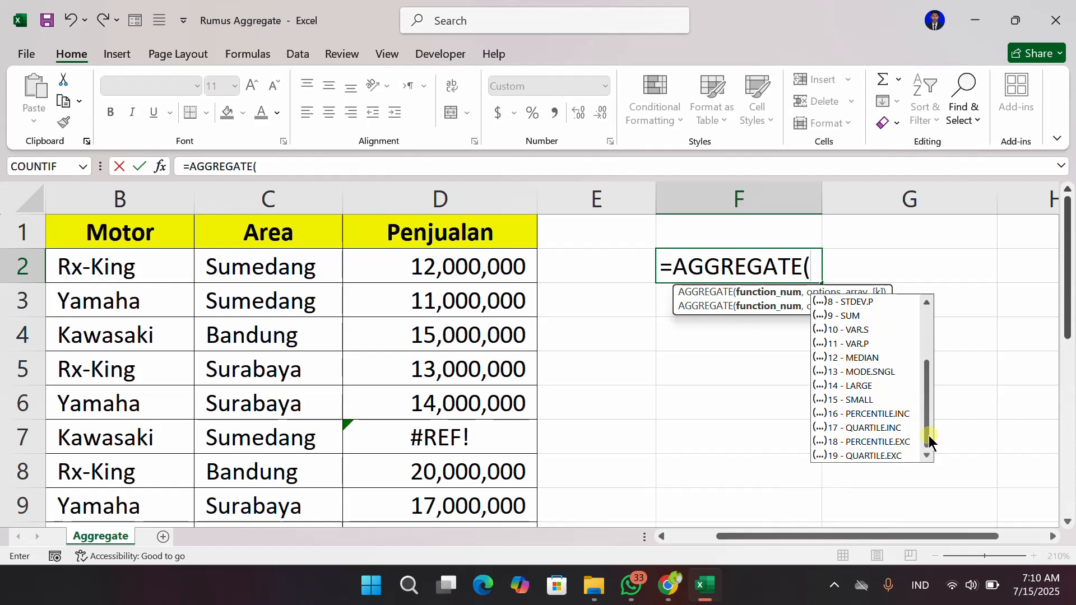
scroll(929, 435, "up", 1)
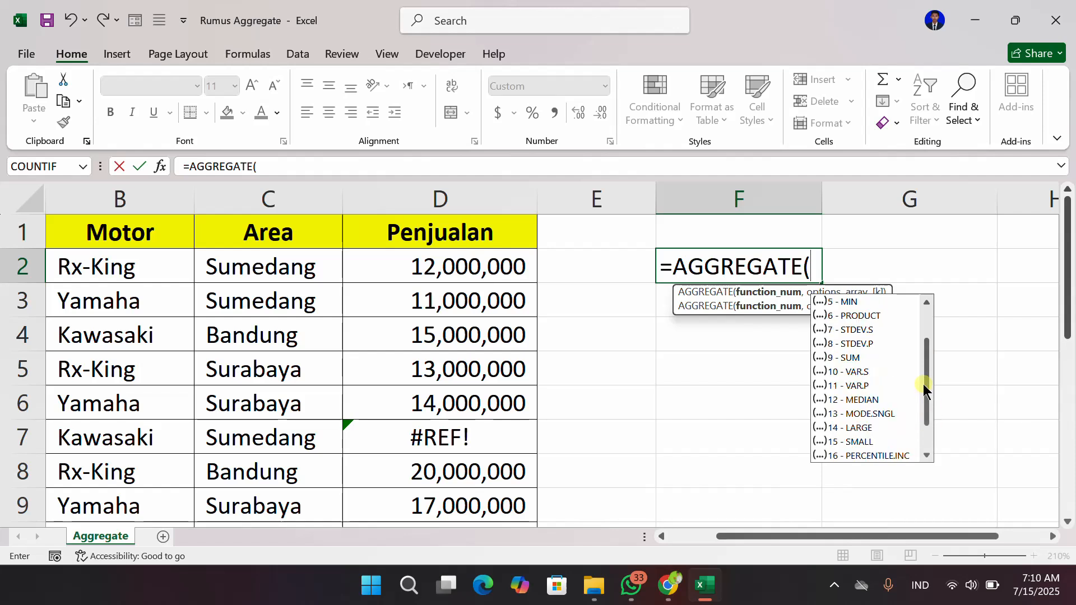
scroll(927, 375, "up", 2)
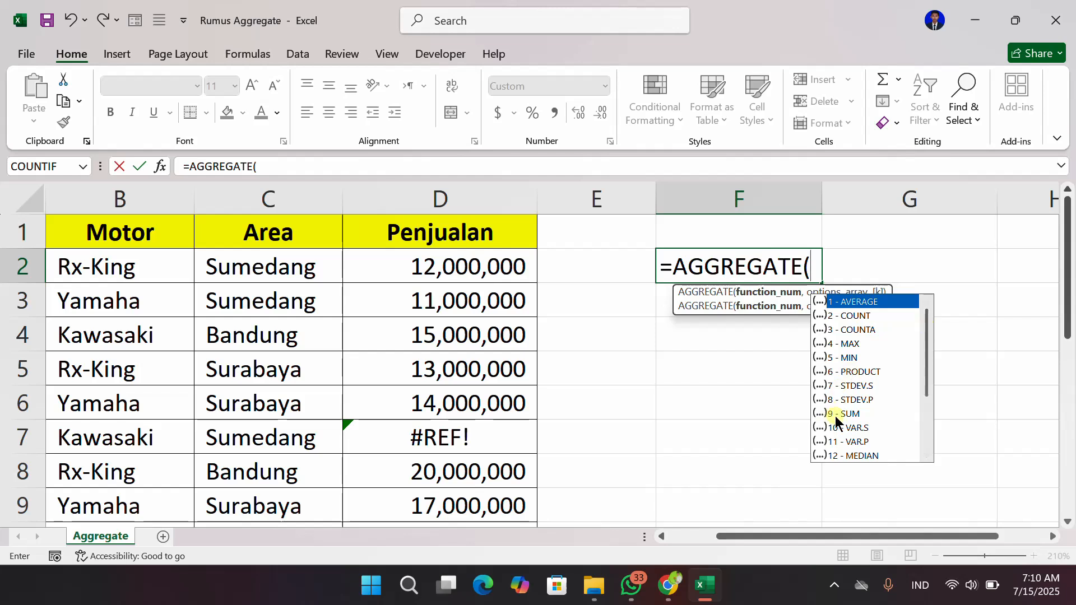
double_click(851, 411)
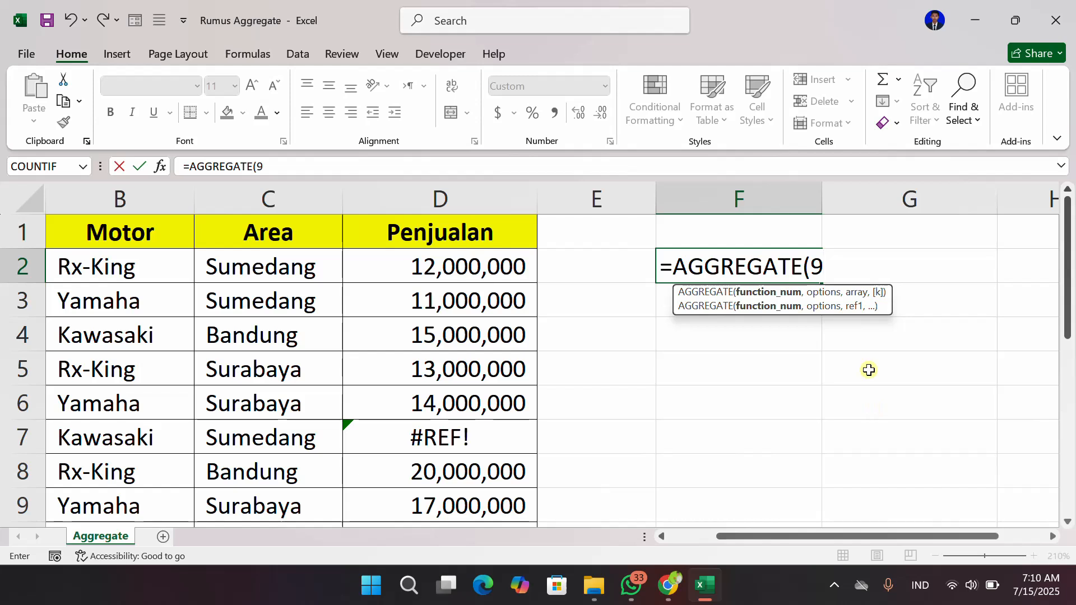
Set the AGGREGATE options argument to 7, ignoring hidden rows and error values.
type(",")
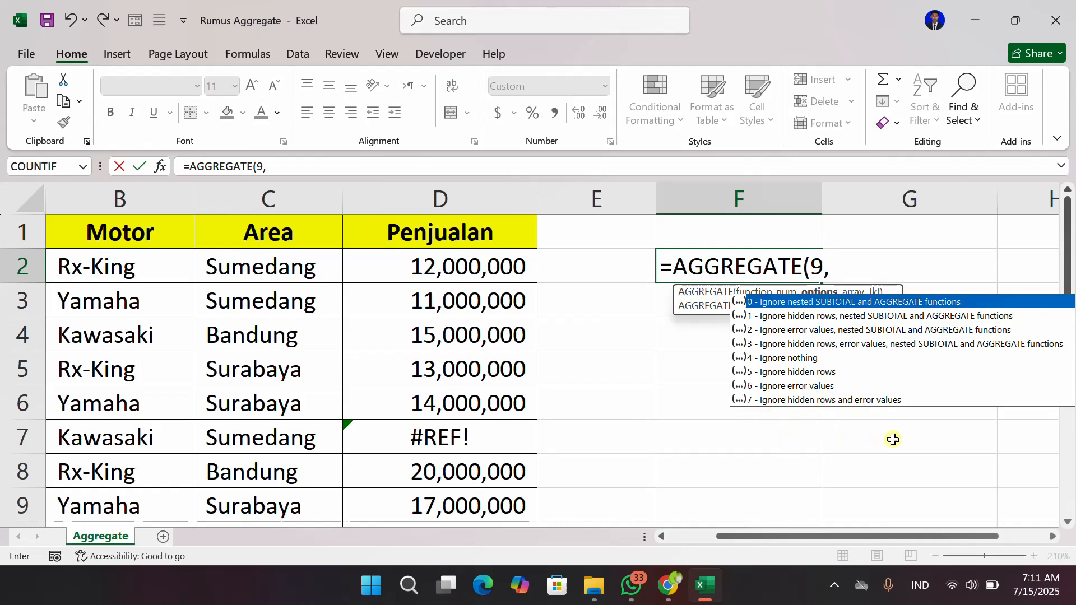
left_click(763, 399)
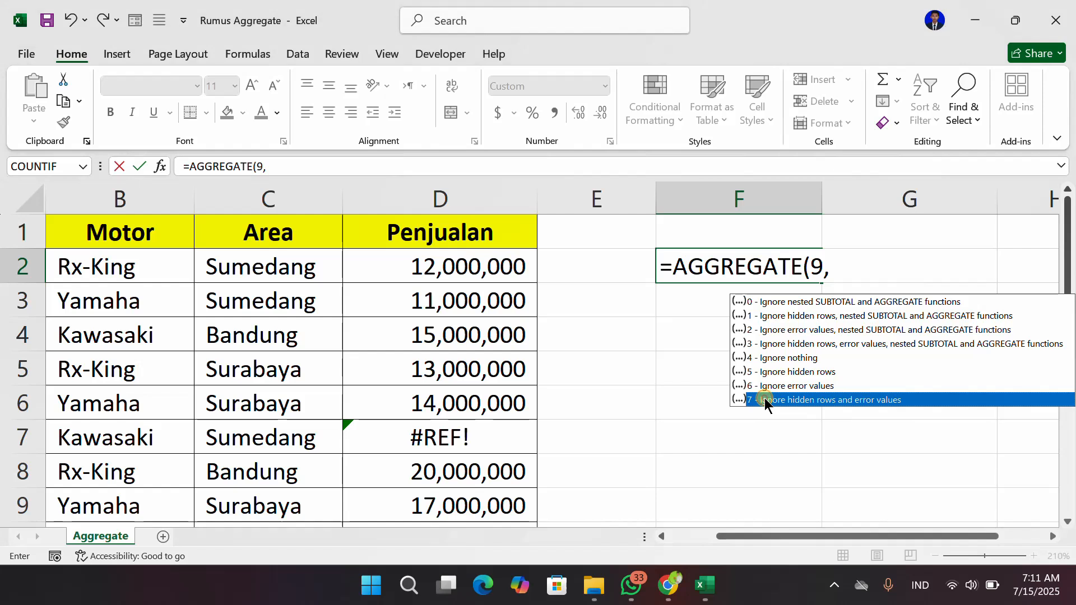
double_click(765, 399)
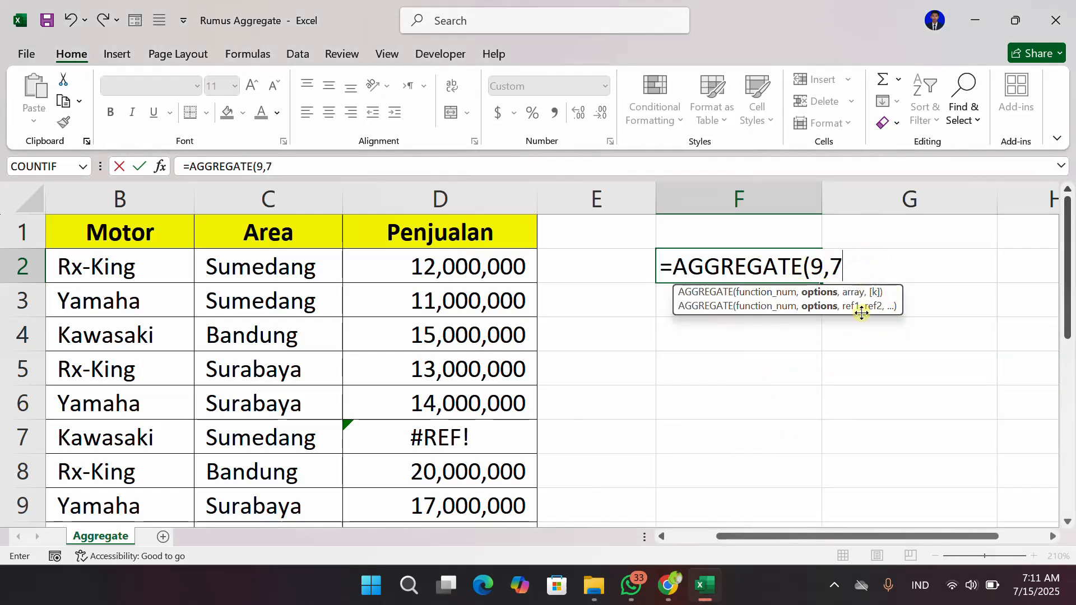
Use the Penjualan range D2:D13 as the array and complete the formula as =AGGREGATE(9,7,D2:D13).
type(",")
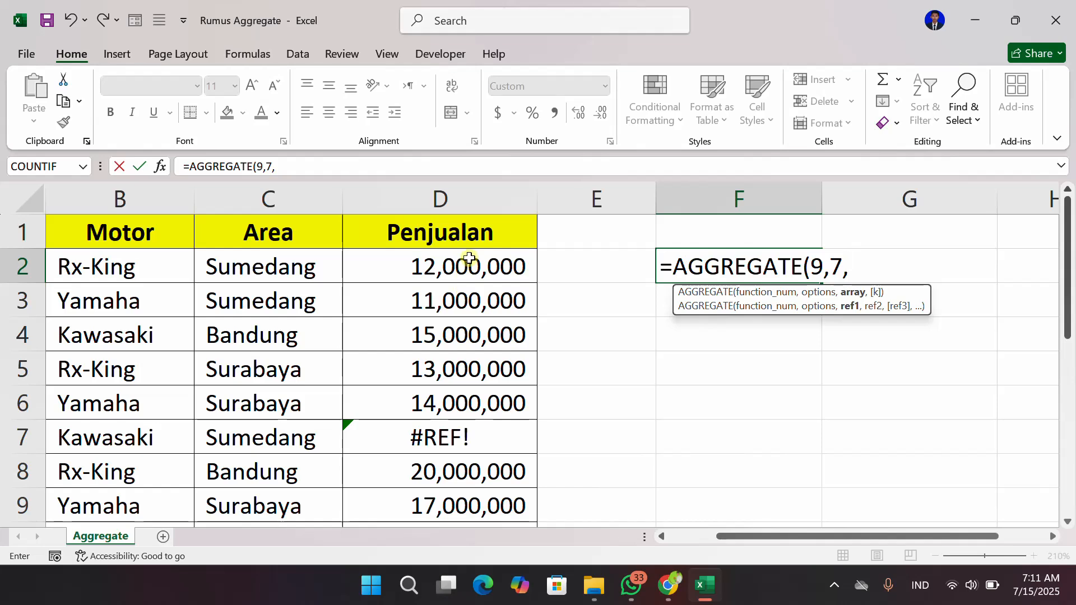
left_click_drag(470, 258, 524, 392)
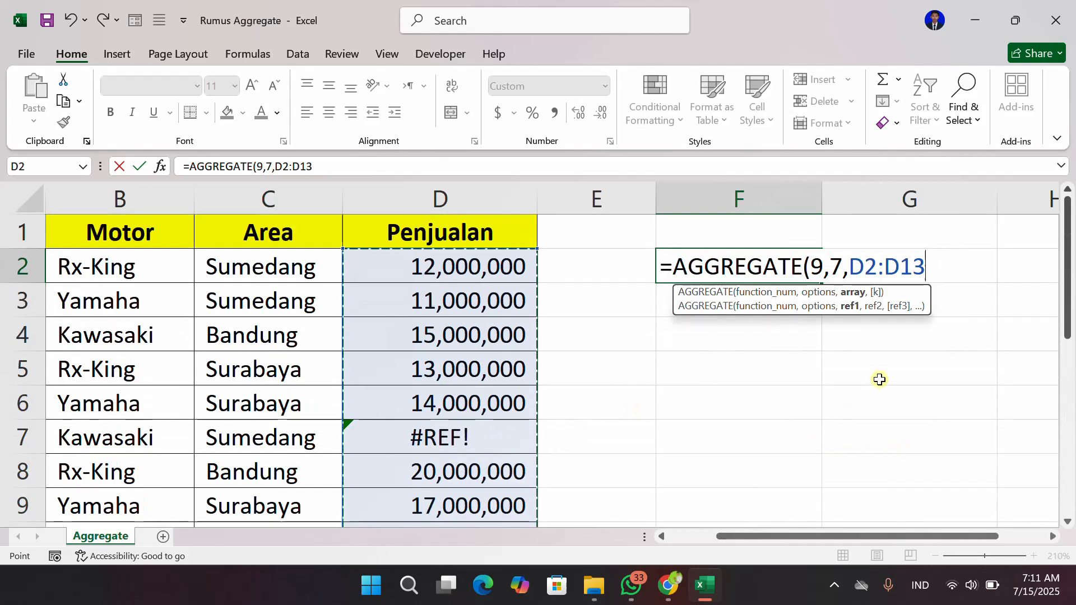
type(",")
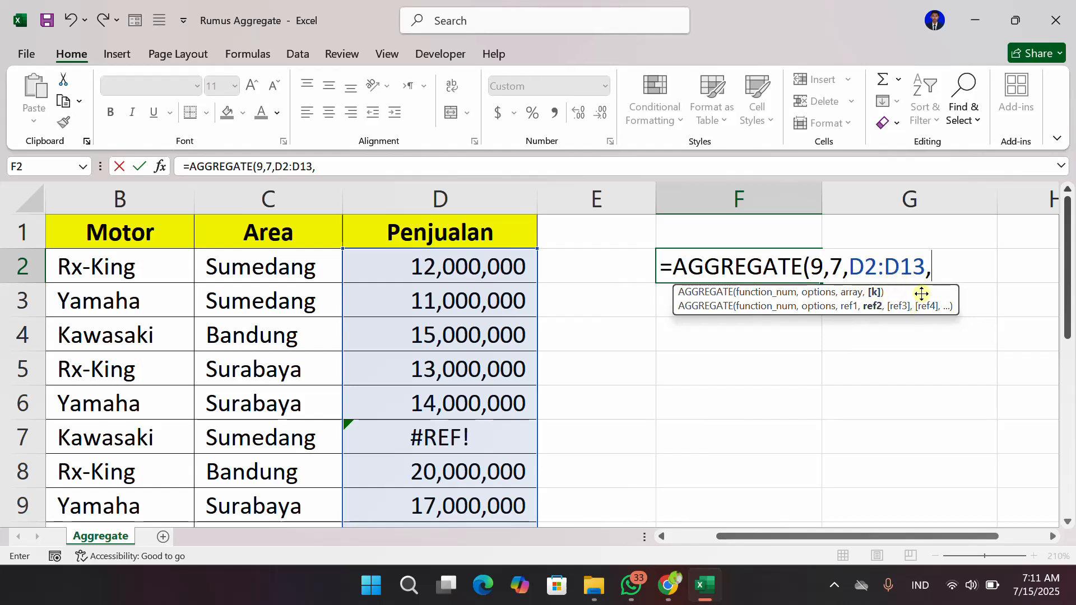
key("BackSpace")
type(")")
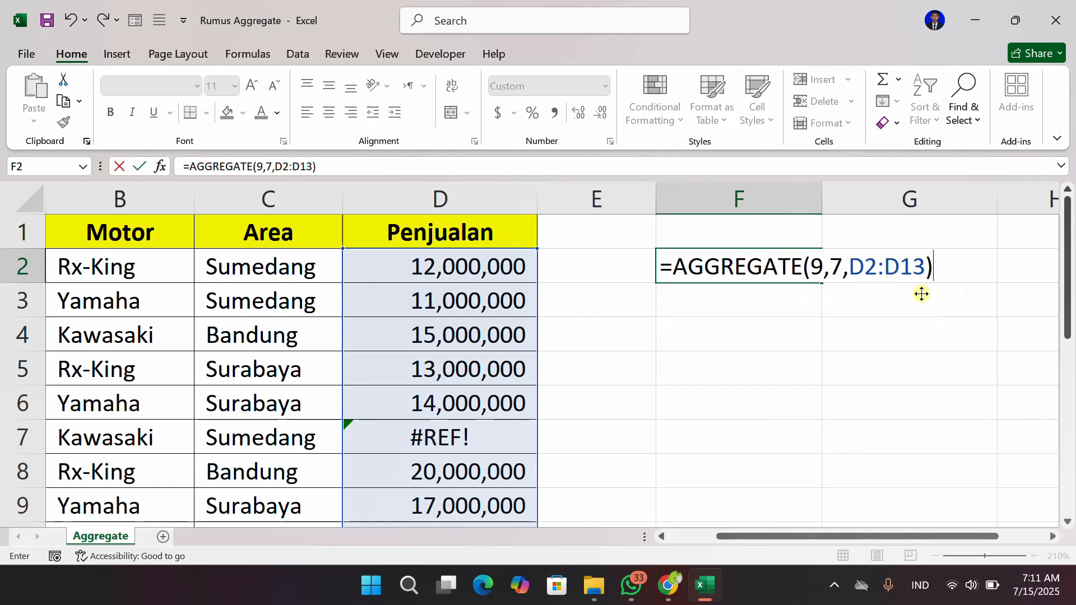
key("Return")
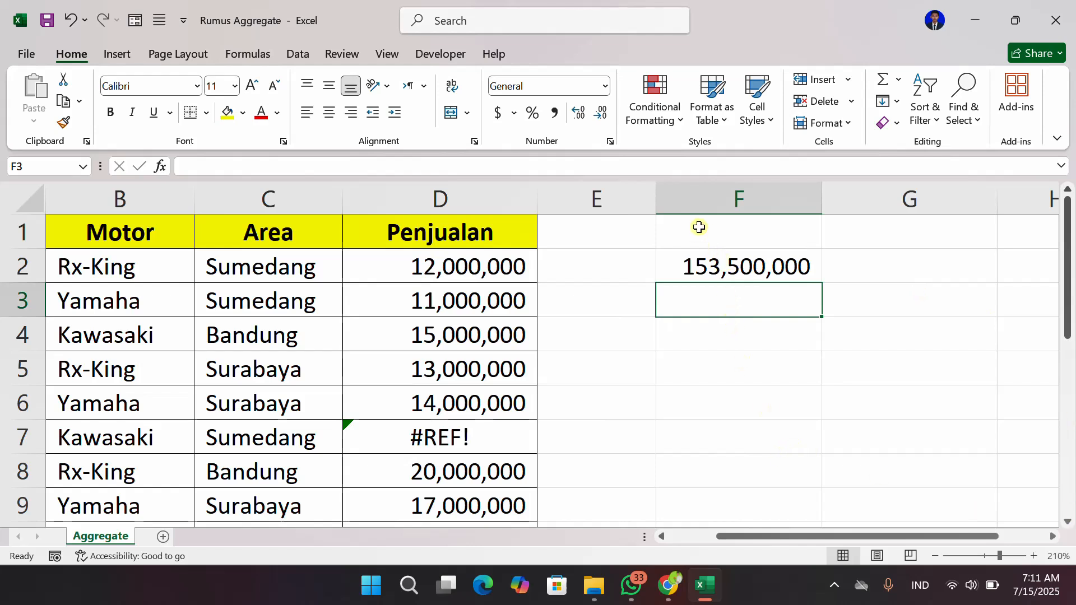
Review the AGGREGATE formula in F2 against the Penjualan data and the error cell D7.
left_click(648, 266)
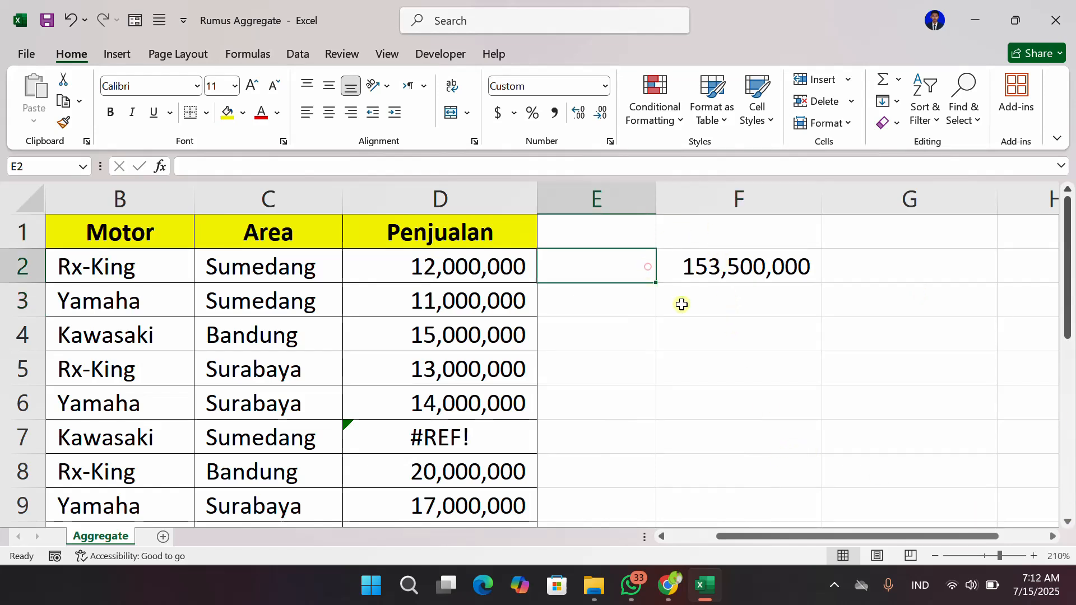
left_click(735, 278)
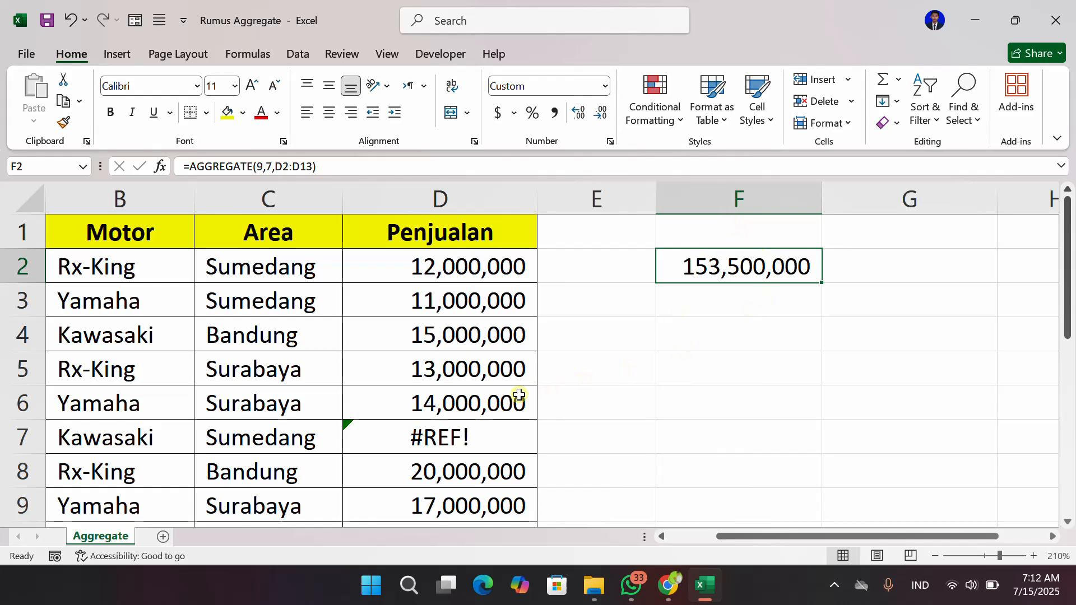
scroll(518, 395, "down", 4)
scroll(517, 395, "up", 4)
scroll(490, 348, "down", 2)
scroll(489, 348, "up", 2)
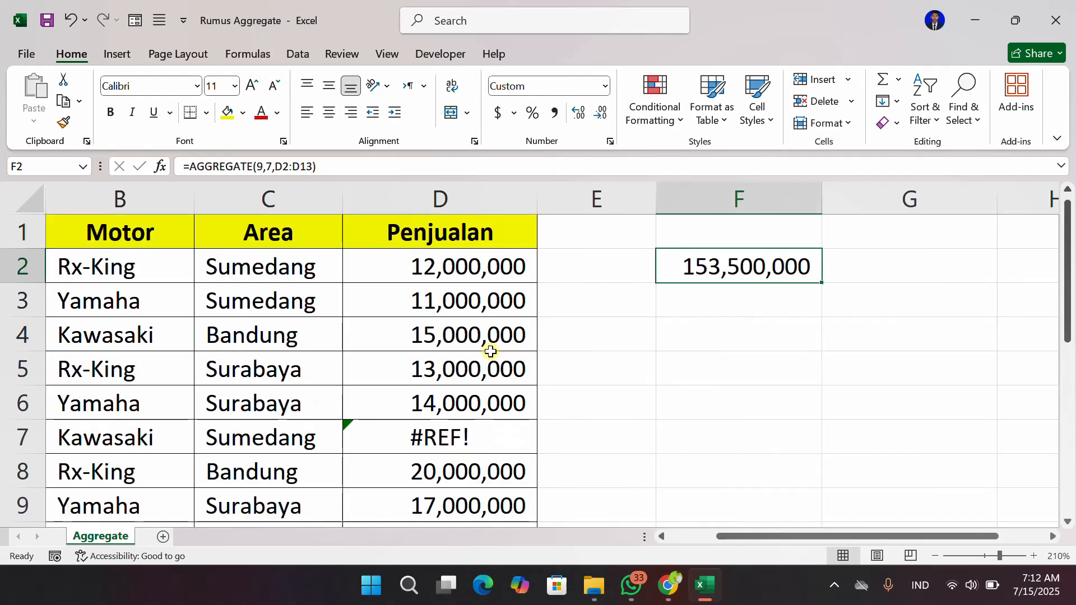
scroll(485, 413, "down", 1)
left_click(509, 335)
scroll(599, 365, "up", 1)
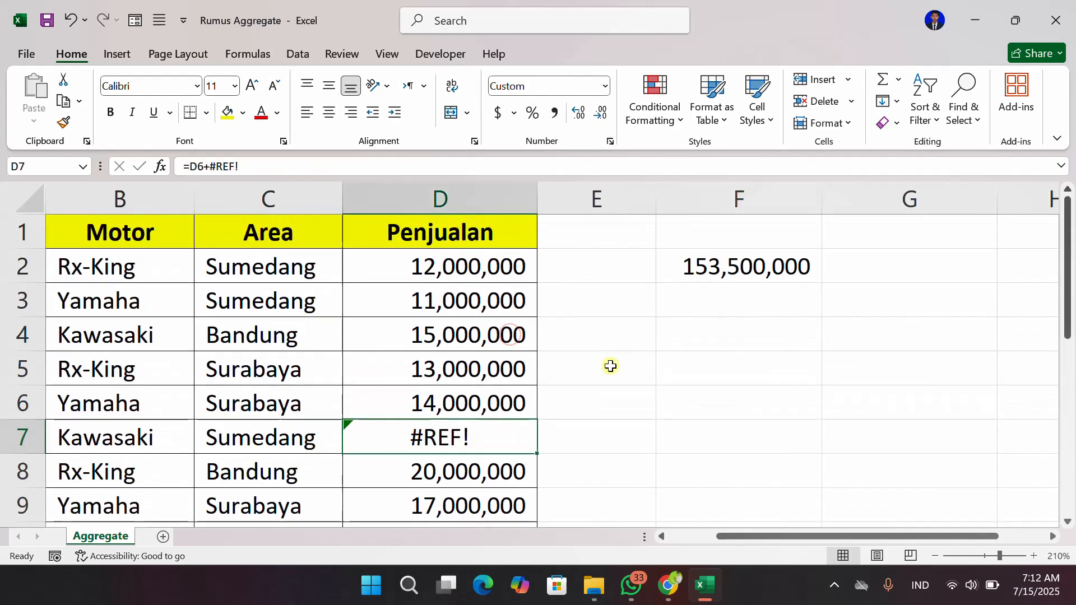
Enter =SUM(D2:D13) in cell F3 and compare it with the error cell D7.
left_click(686, 306)
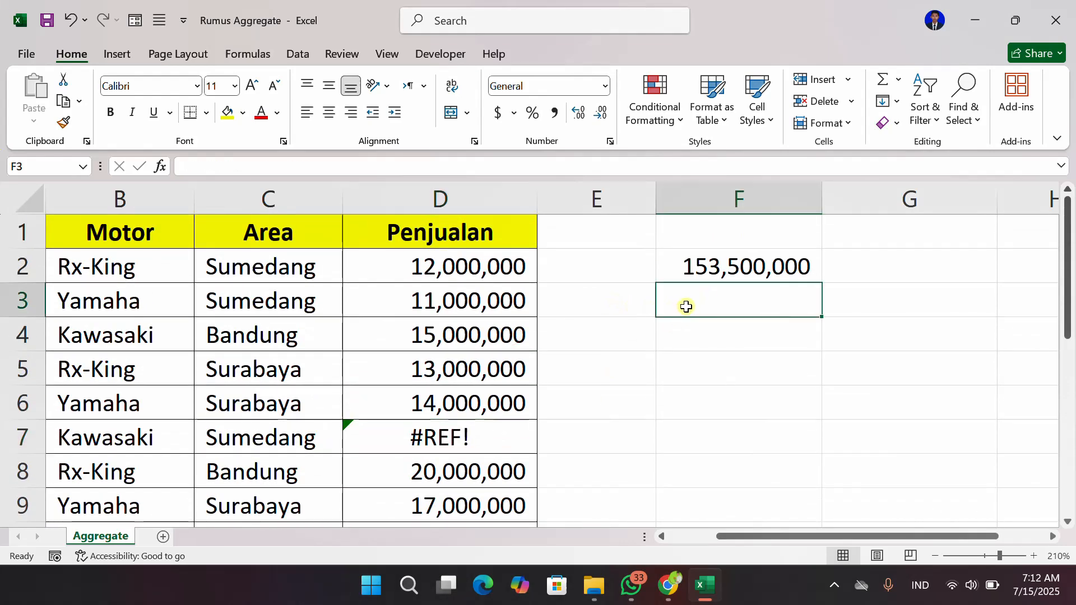
type("=sum")
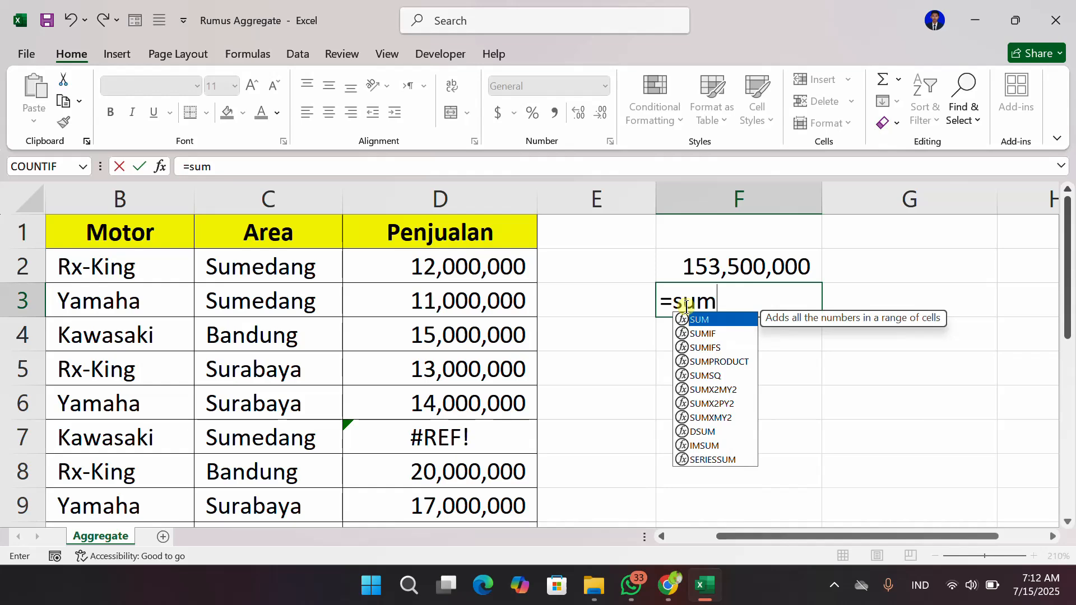
key("Tab")
left_click(510, 276)
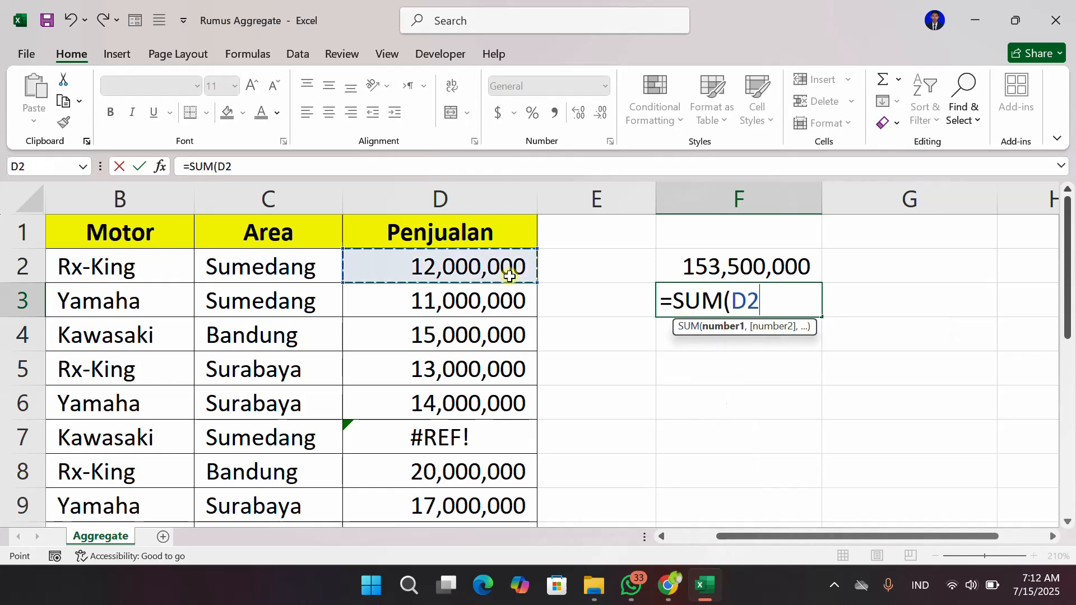
key("ctrl+shift+Down")
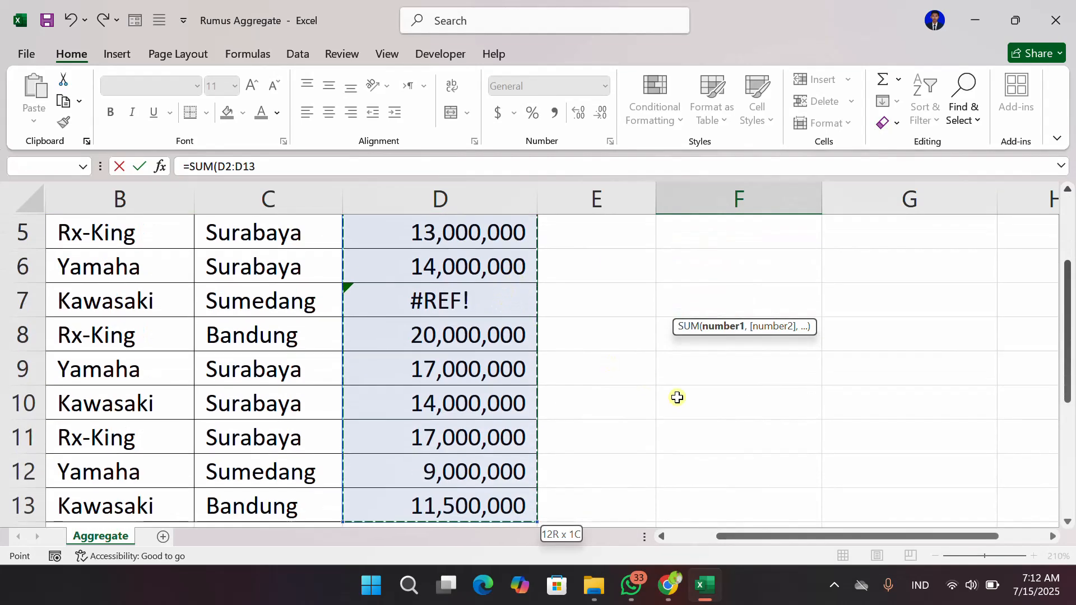
scroll(677, 396, "up", 2)
type(")")
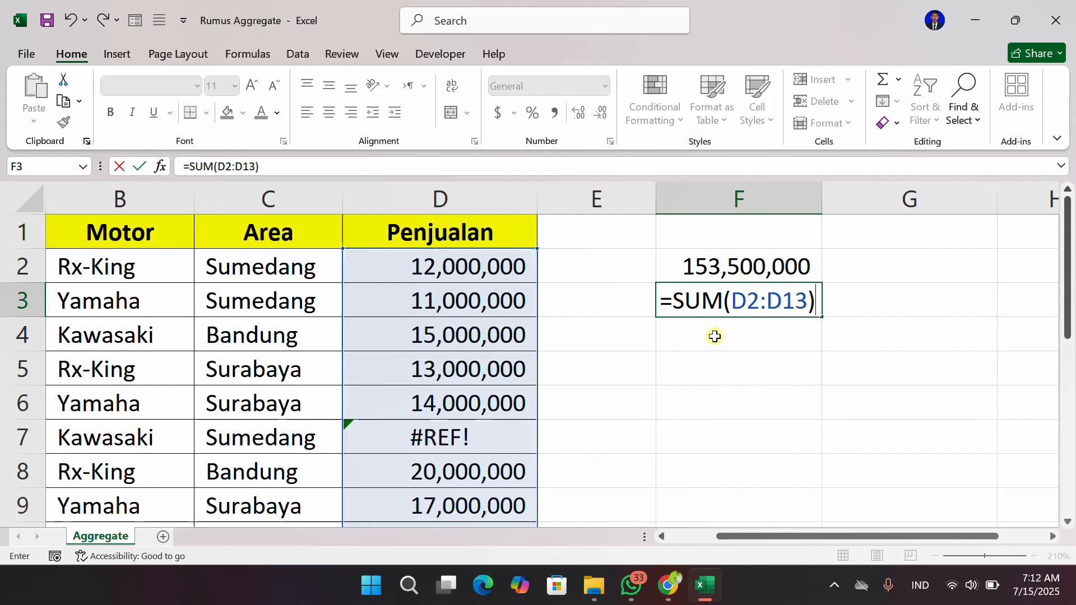
key("Return")
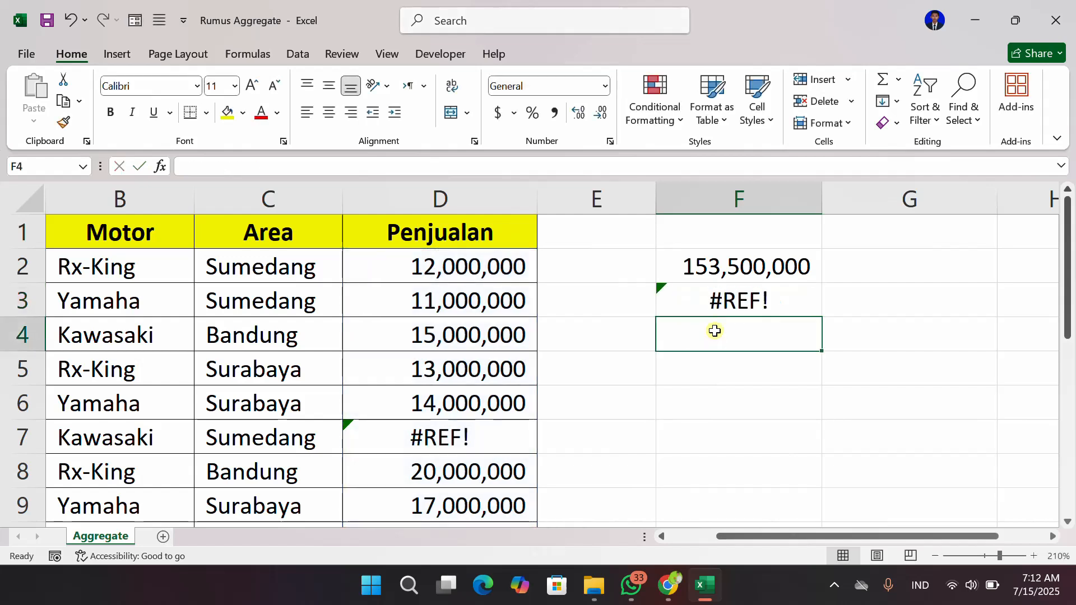
left_click(743, 304)
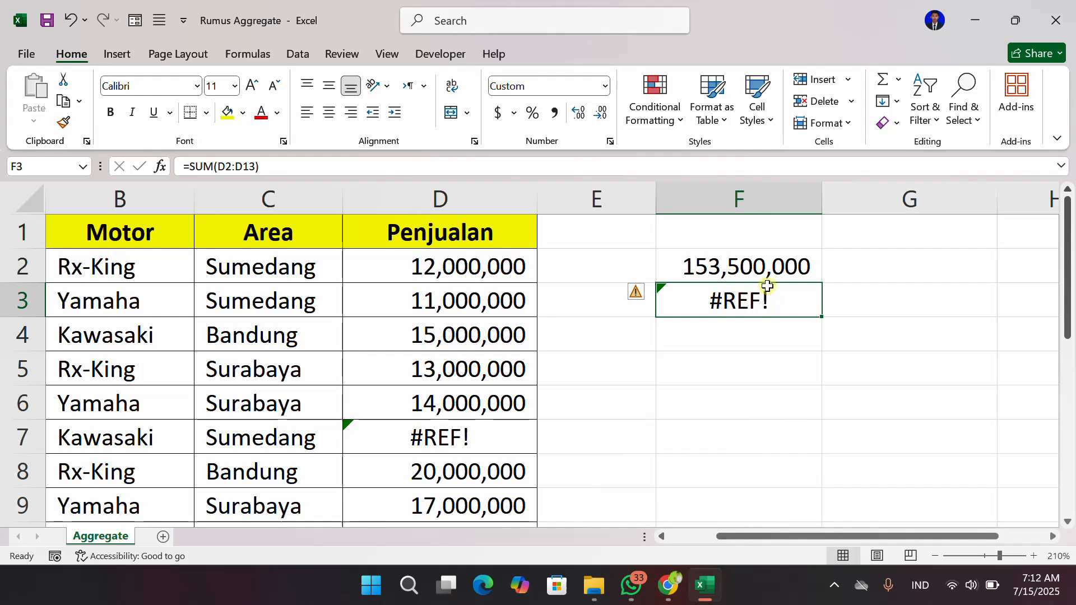
left_click(476, 434)
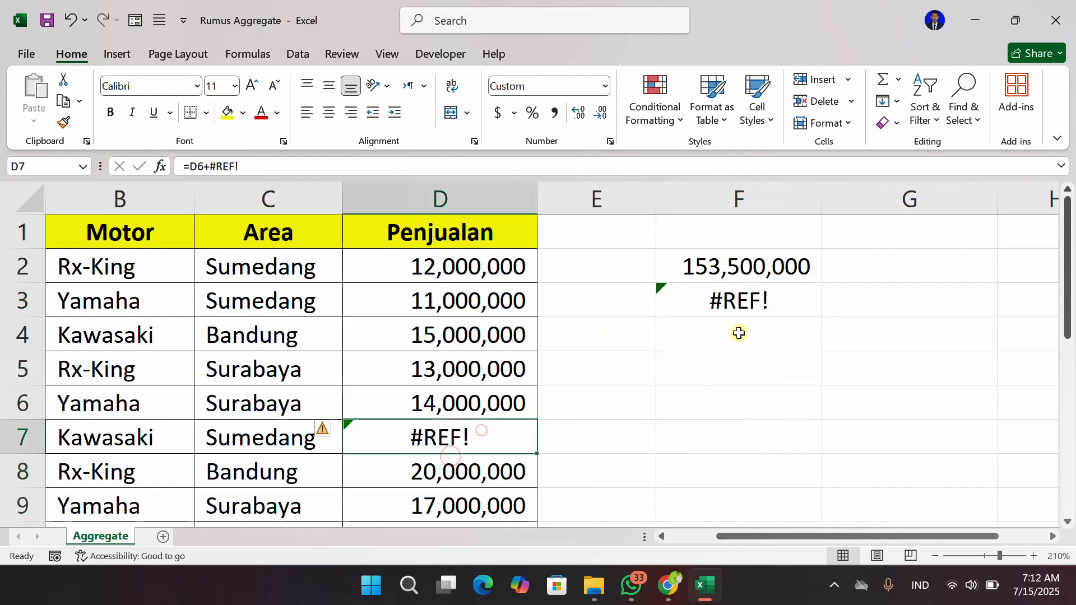
left_click(745, 298)
scroll(625, 402, "down", 1)
scroll(625, 402, "up", 1)
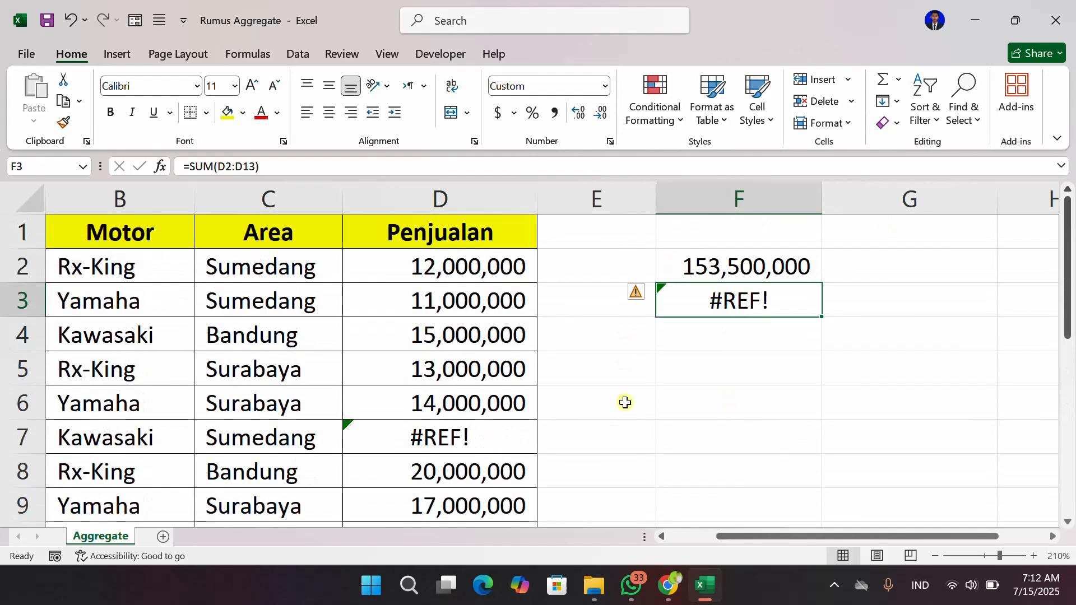
Compare the AGGREGATE formula in F2 with the error formula in Penjualan cell D7.
left_click(734, 276)
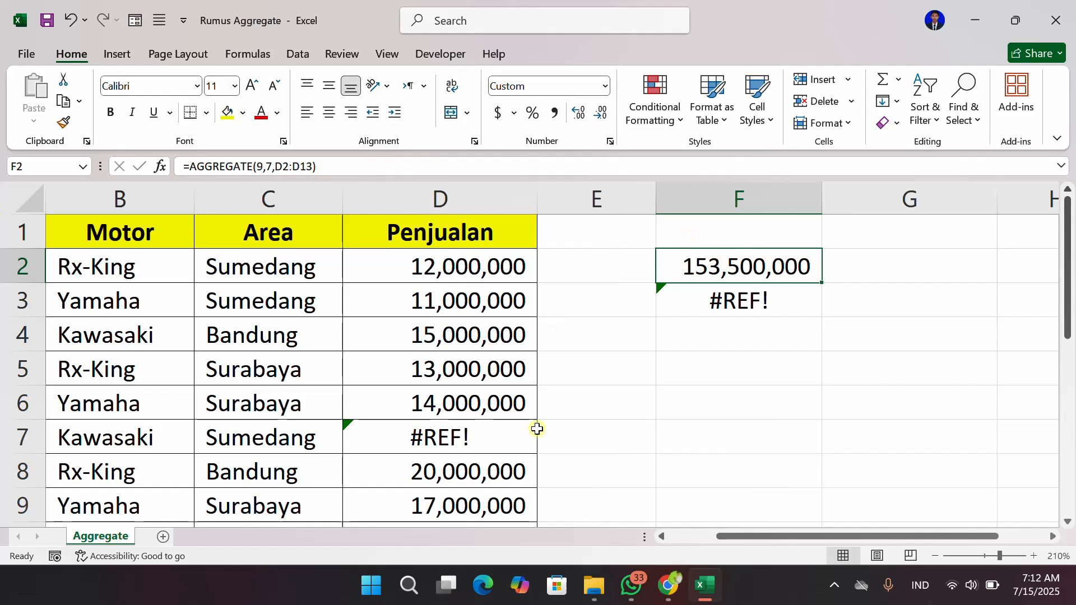
left_click(434, 438)
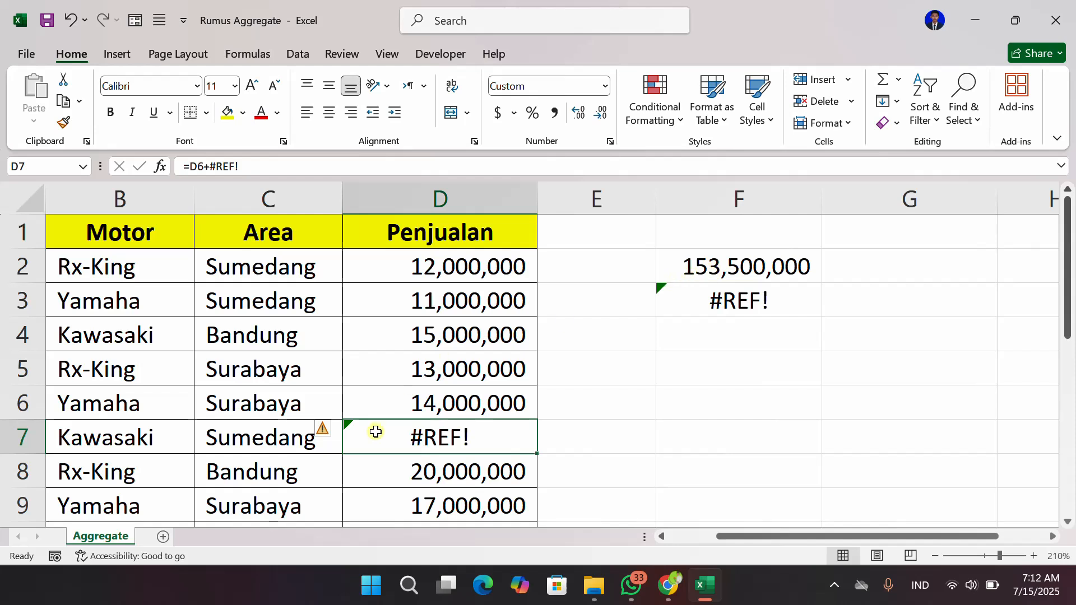
left_click_drag(128, 341, 422, 373)
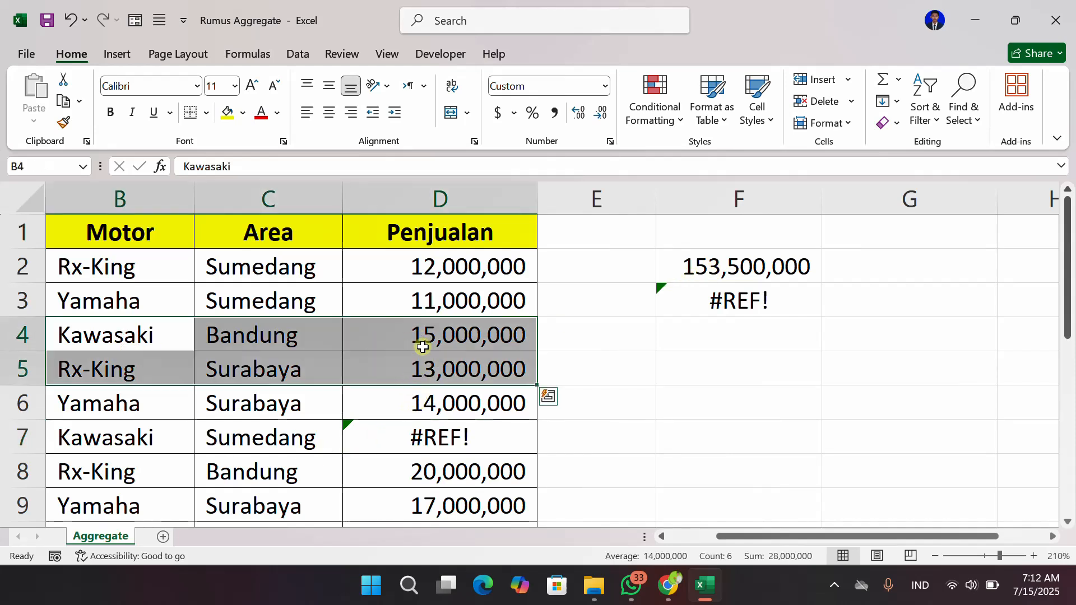
right_click(421, 332)
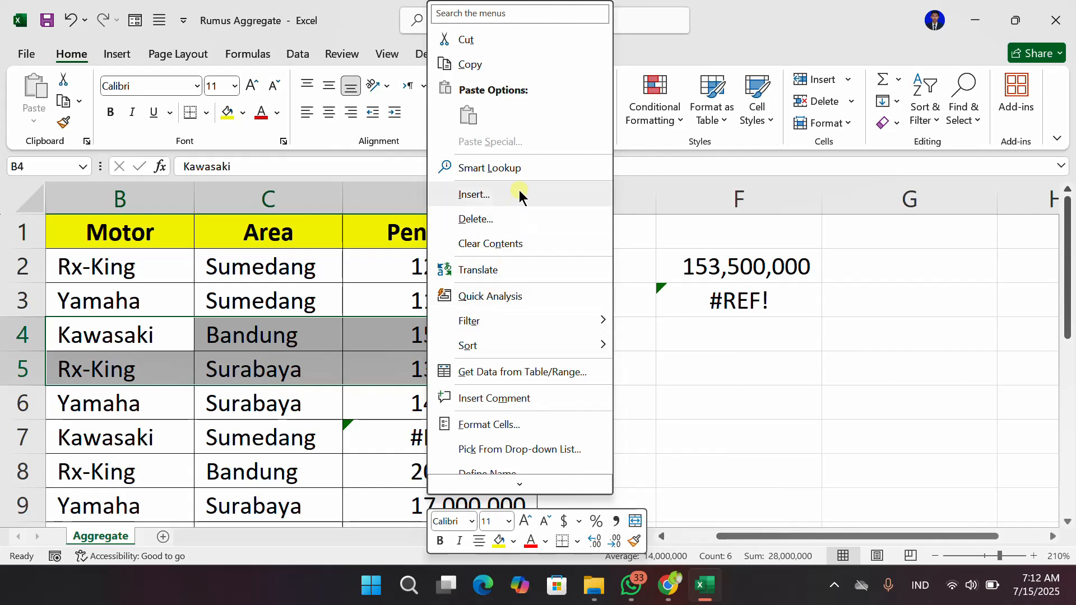
scroll(529, 406, "down", 2)
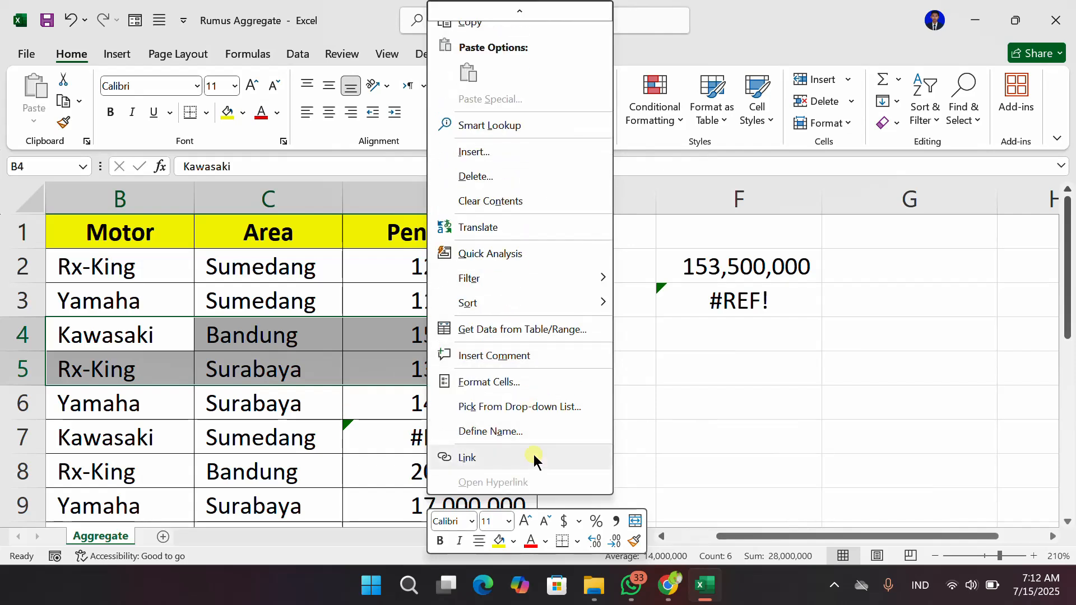
mouse_move(546, 303)
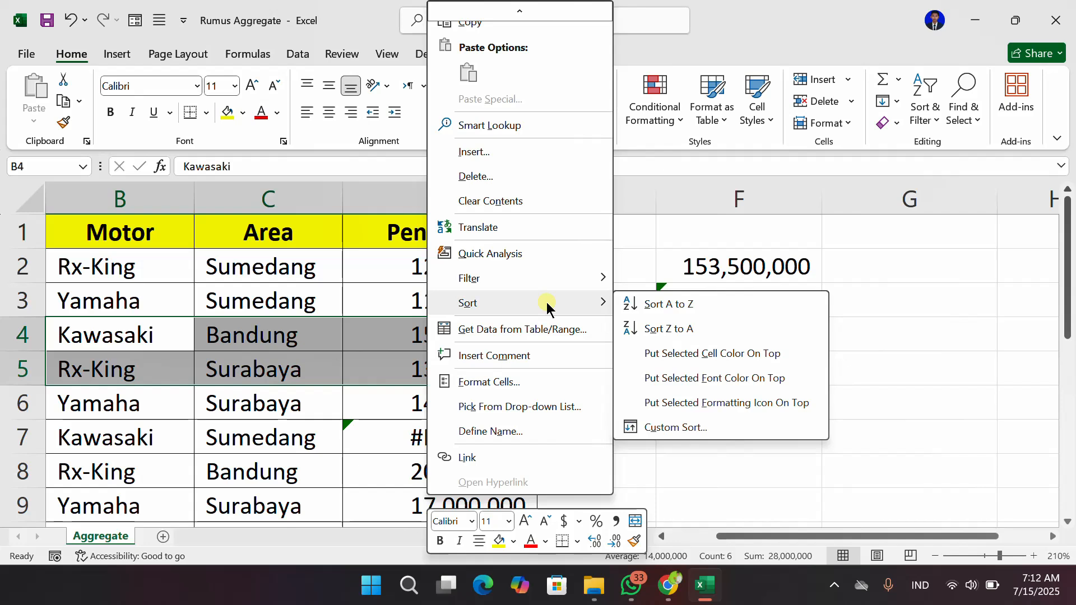
scroll(546, 301, "up", 2)
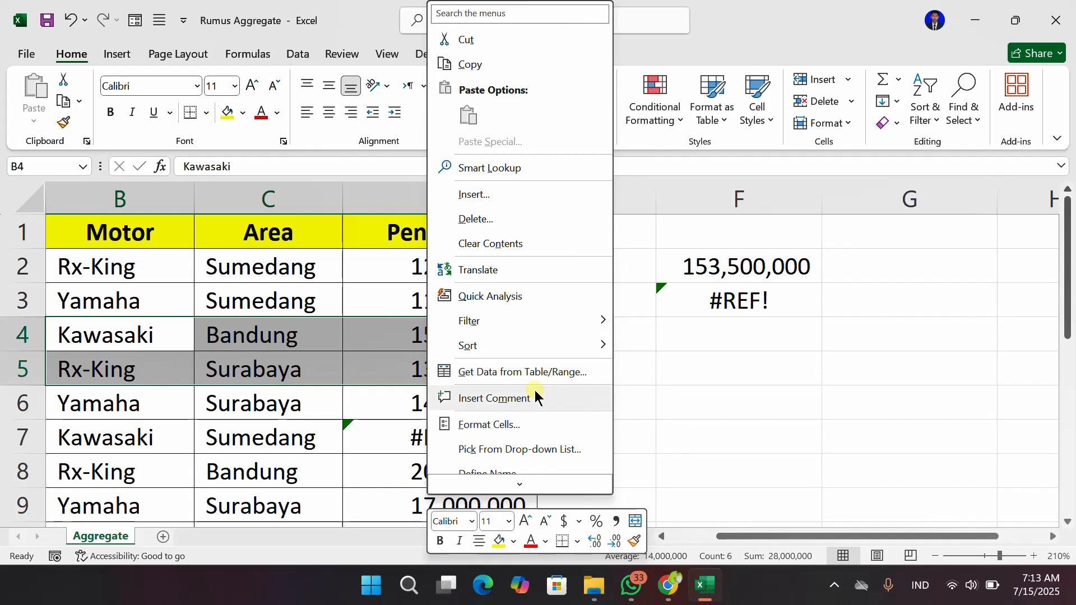
scroll(534, 390, "down", 2)
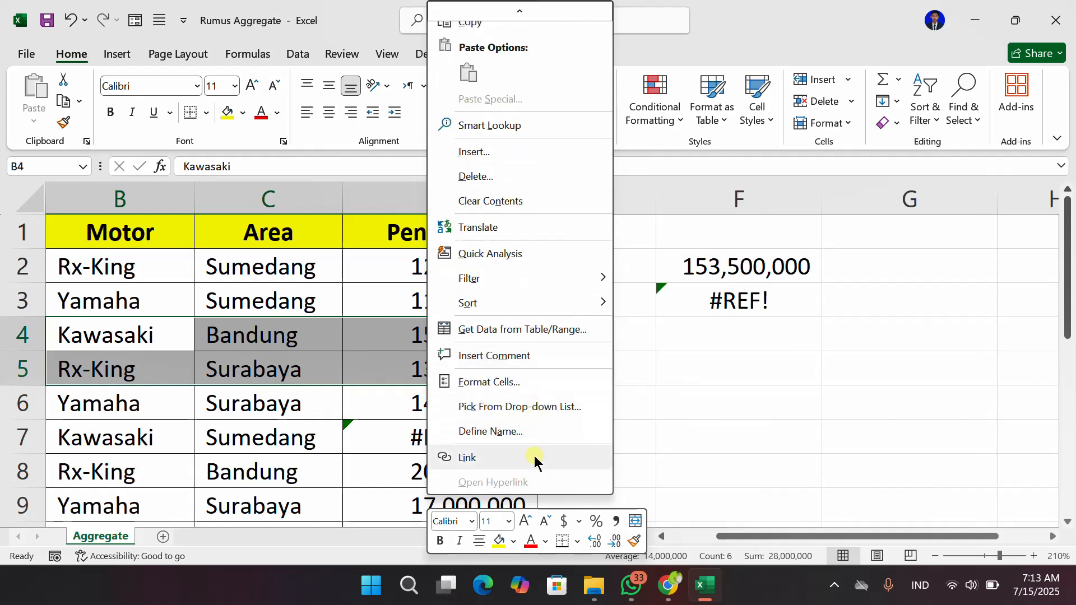
scroll(532, 432, "up", 2)
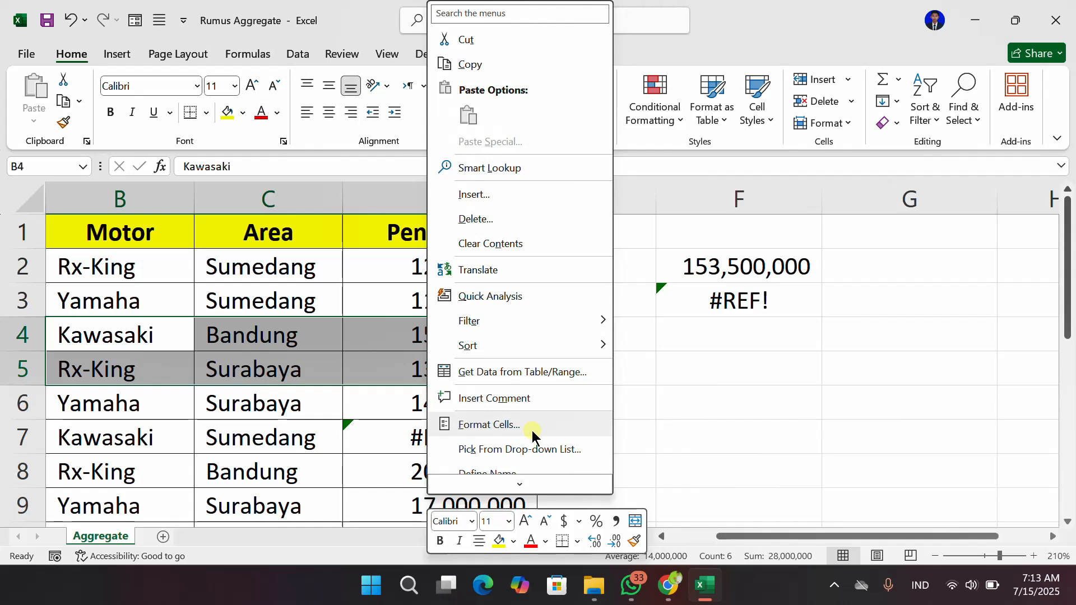
left_click(742, 357)
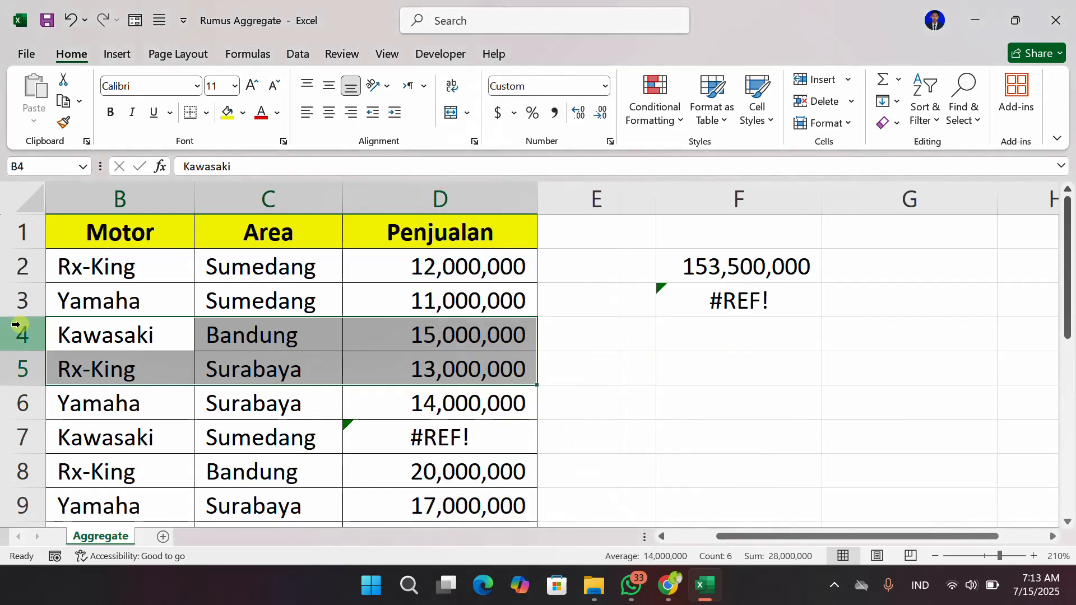
Hide row 4 and check the AGGREGATE result in cell F2.
right_click(15, 323)
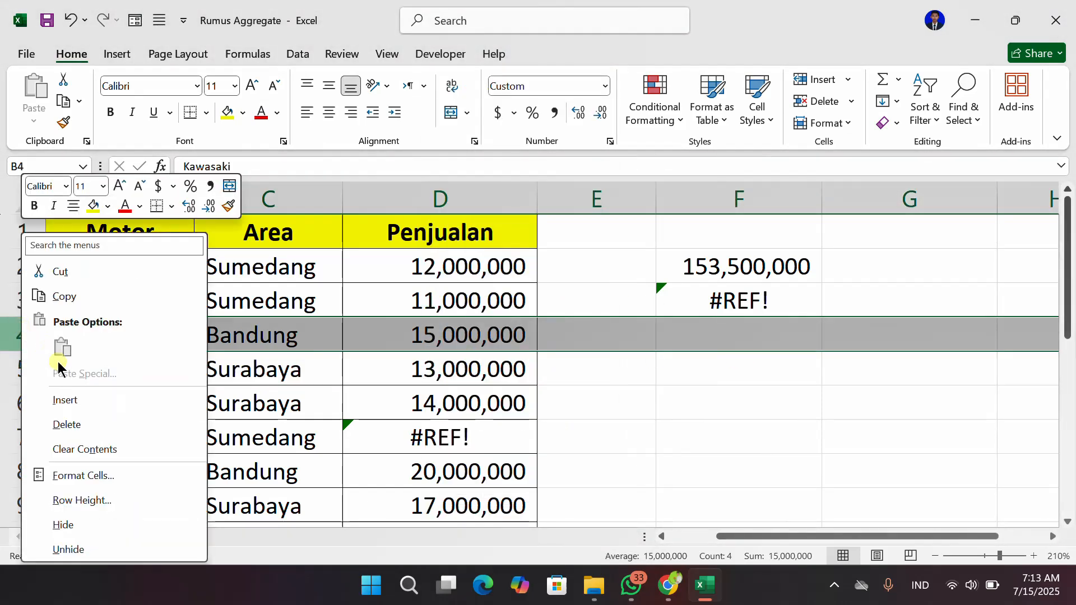
left_click(82, 517)
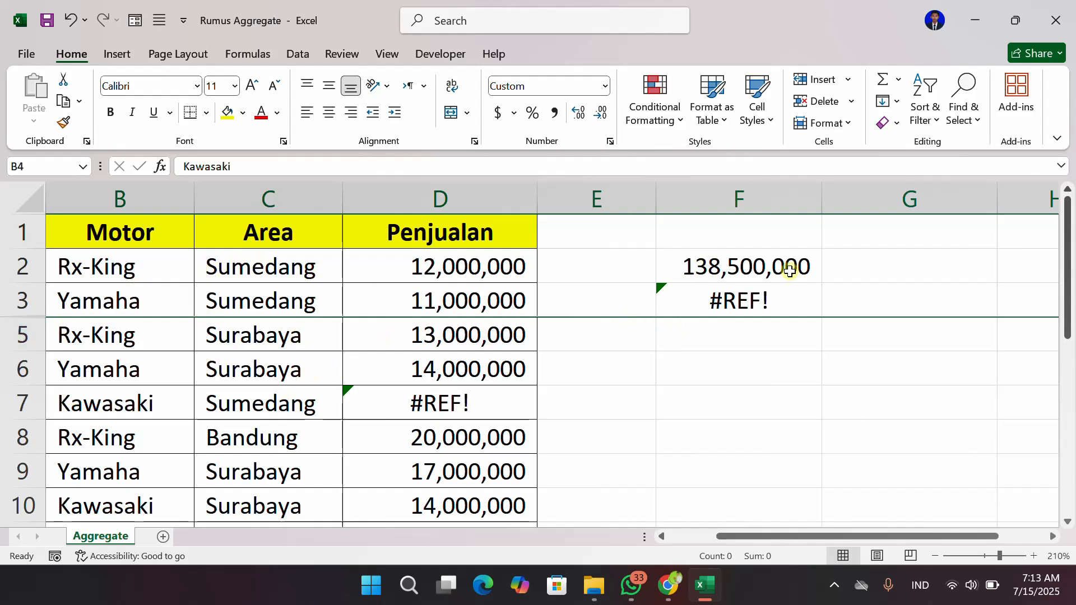
left_click(710, 263)
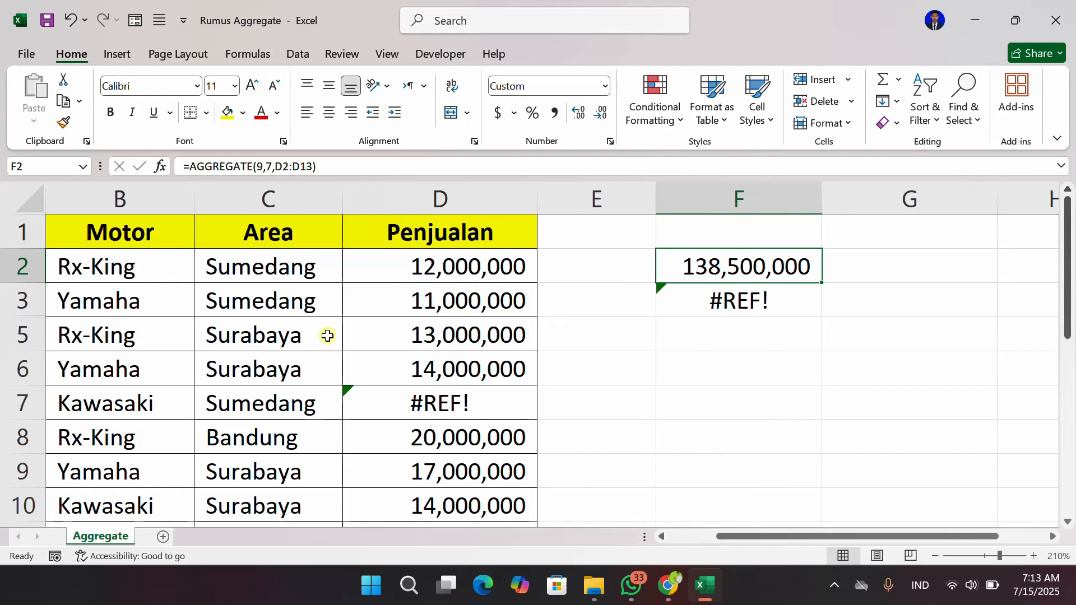
Undo the hiding of row 4 and recheck its Penjualan value in D4.
key("ctrl+z")
left_click(512, 339)
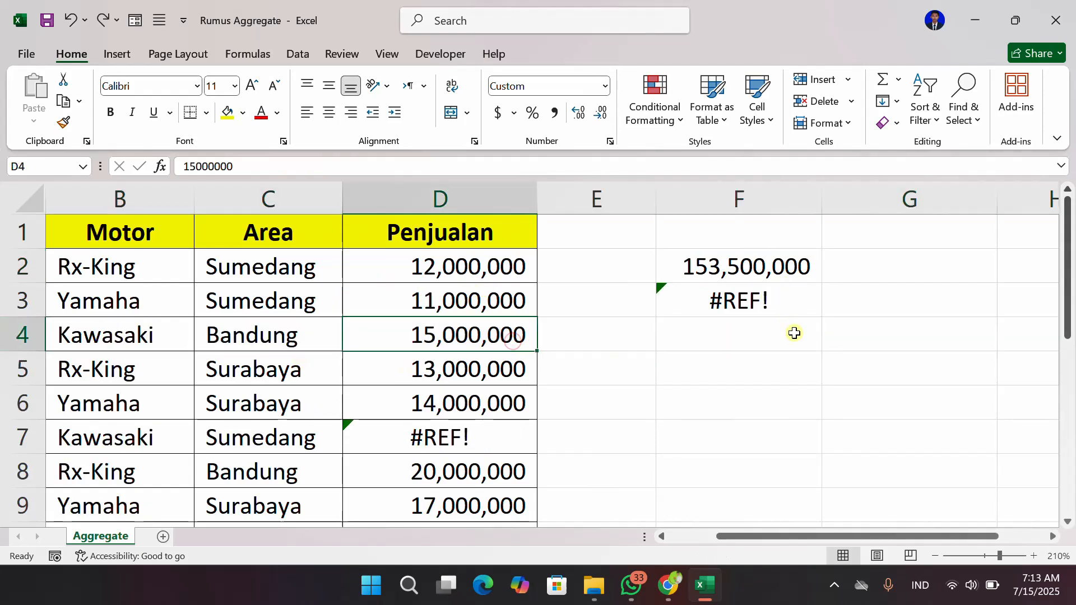
left_click(697, 370)
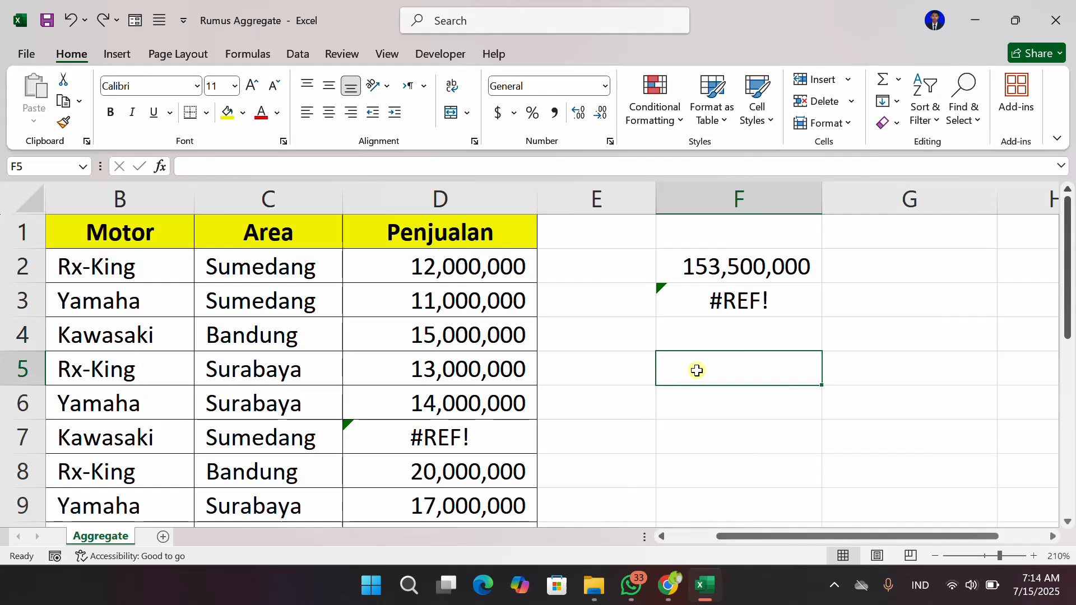
left_click(834, 584)
left_click(819, 535)
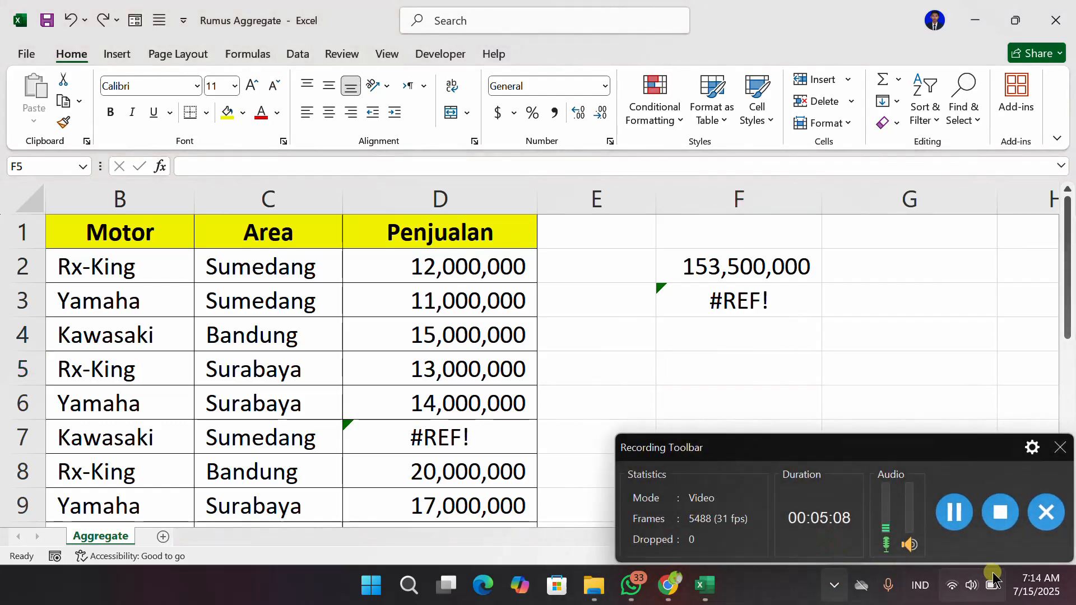
left_click(1018, 522)
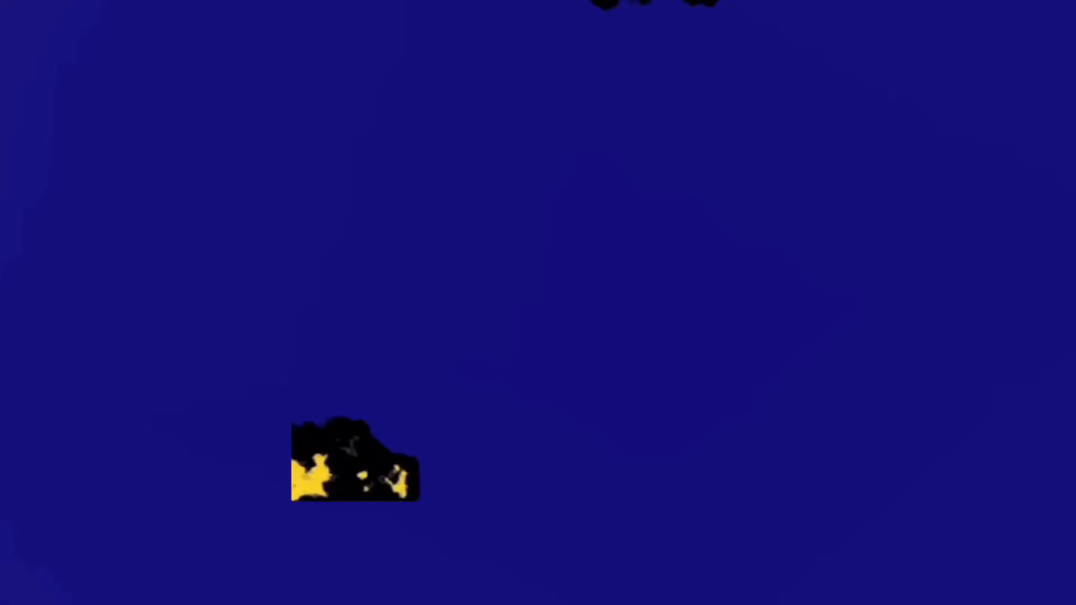